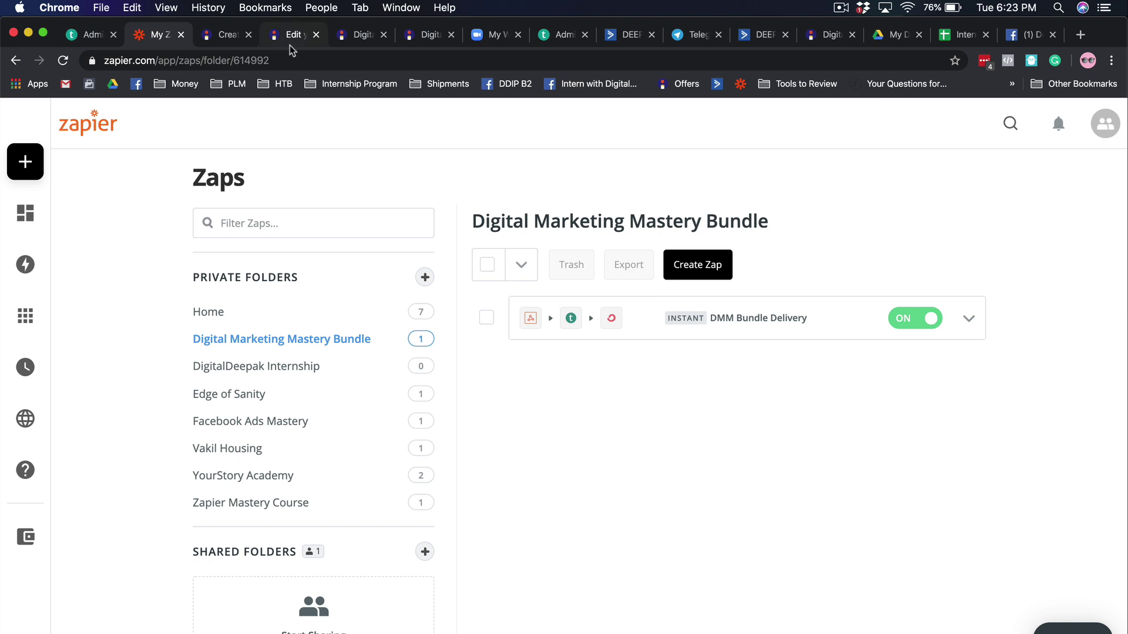
# - After checking the Instamojo product page, add private folder 'DMT Mastery Delivery' and open it
pyautogui.click(335, 40)
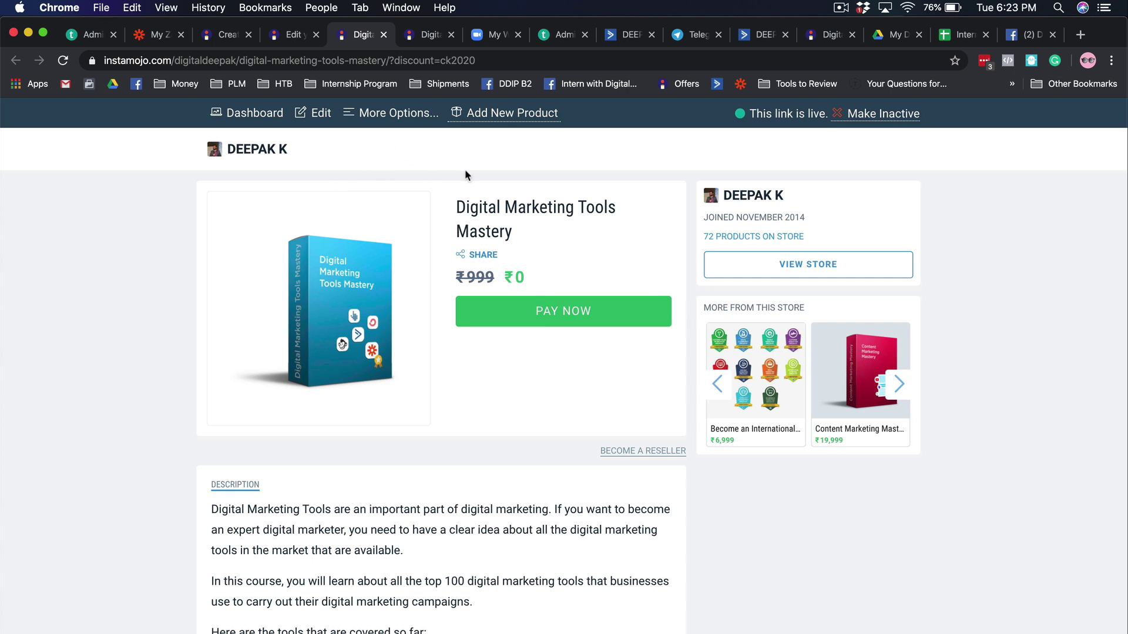
pyautogui.click(160, 39)
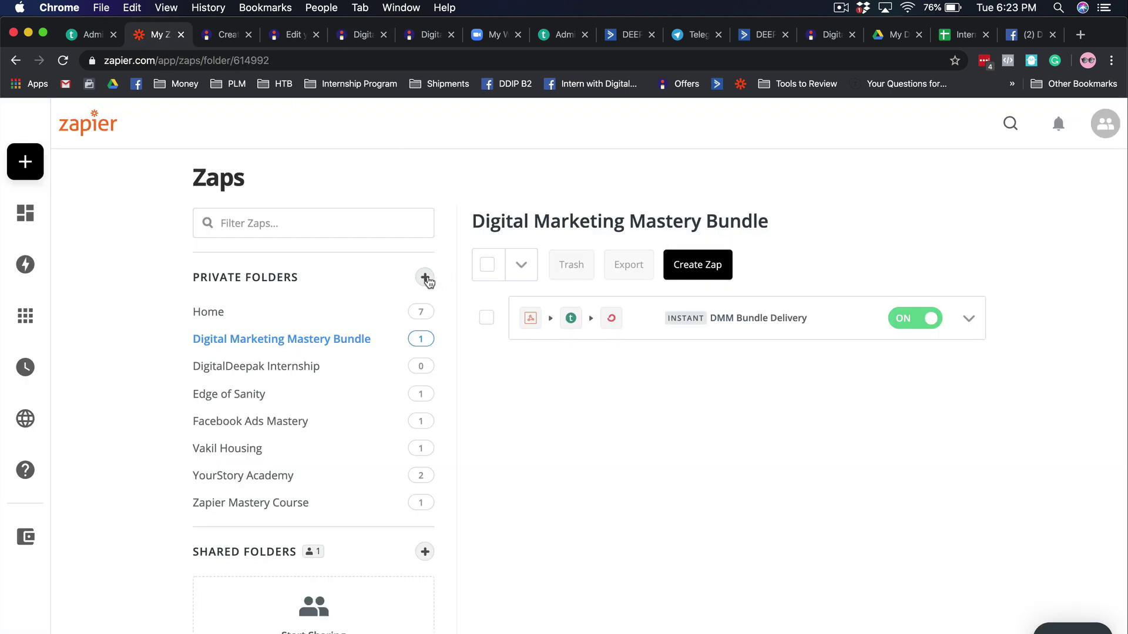
pyautogui.click(425, 278)
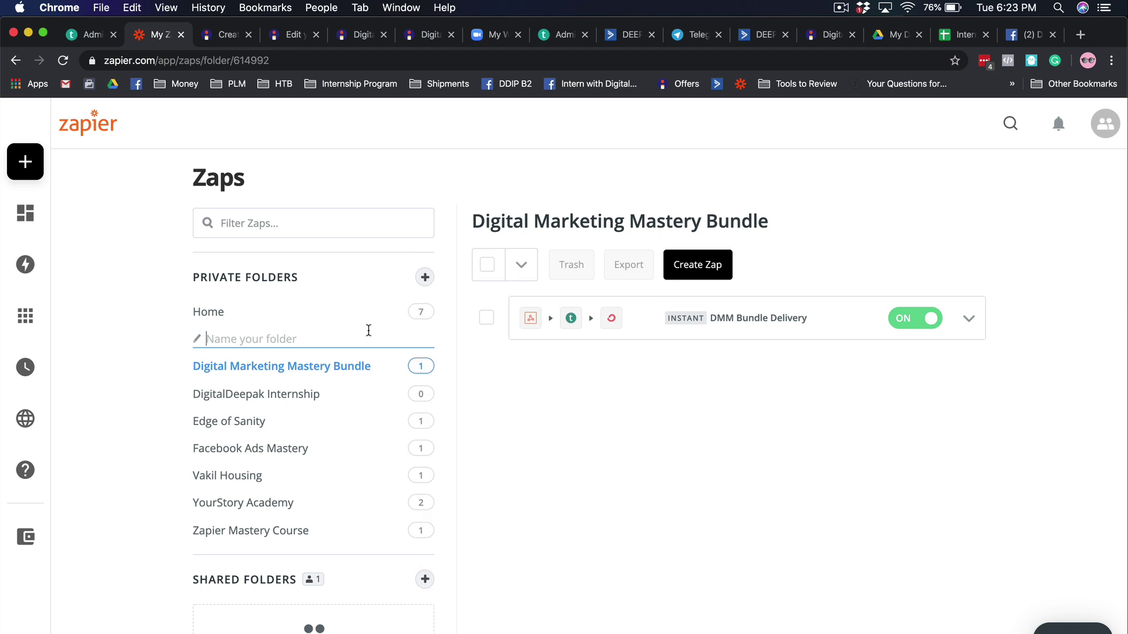
pyautogui.write('DMT Mastery Delivery')
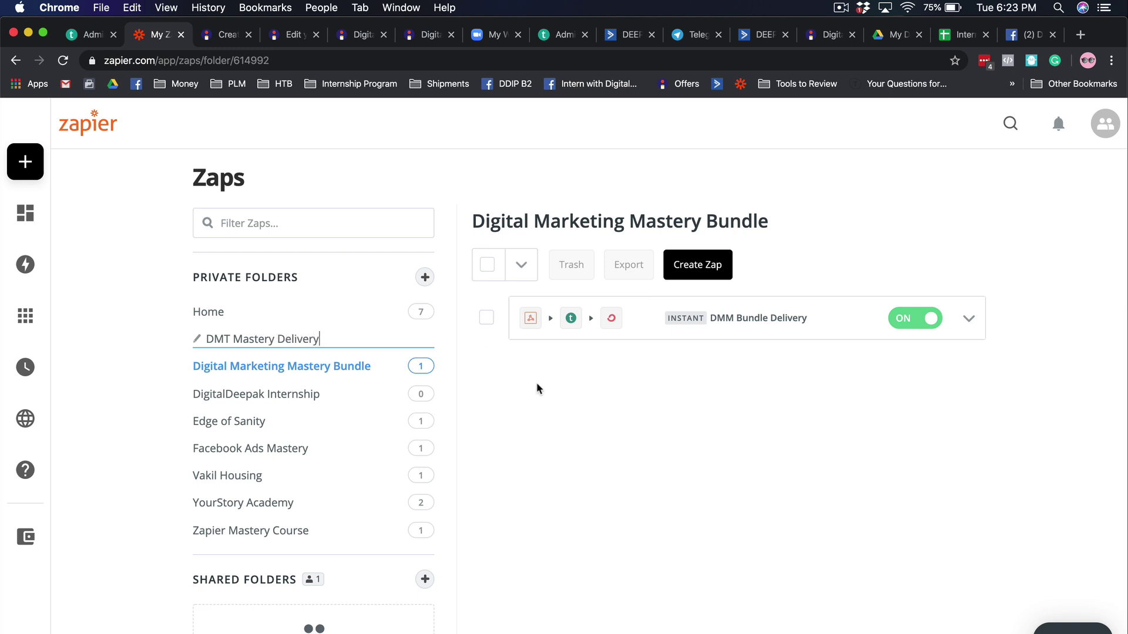
pyautogui.press('Return')
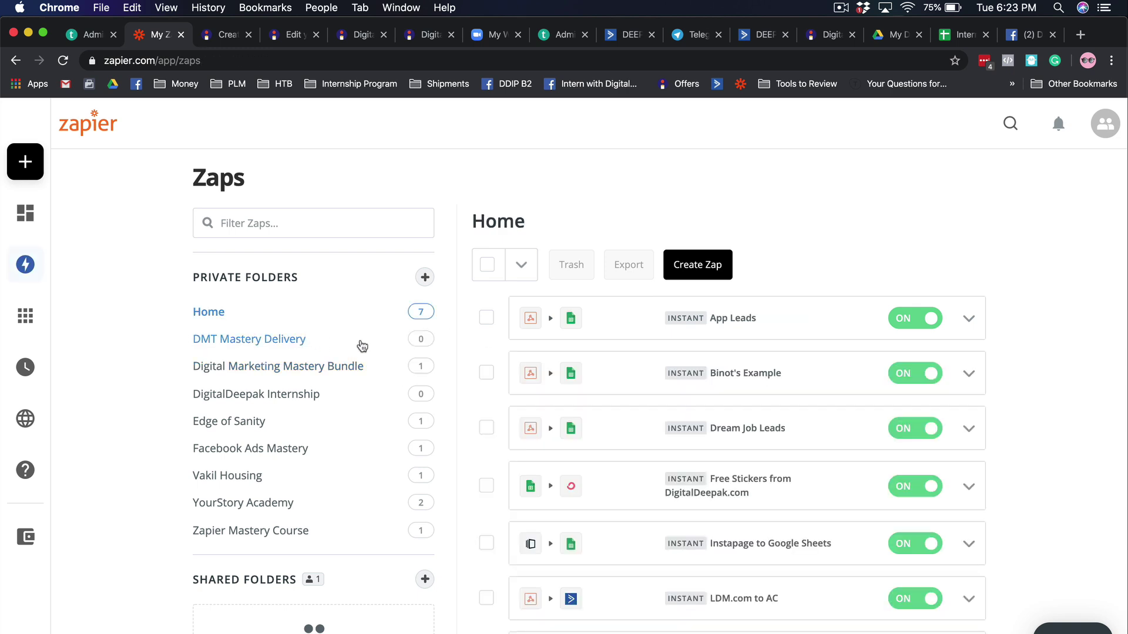
pyautogui.click(274, 341)
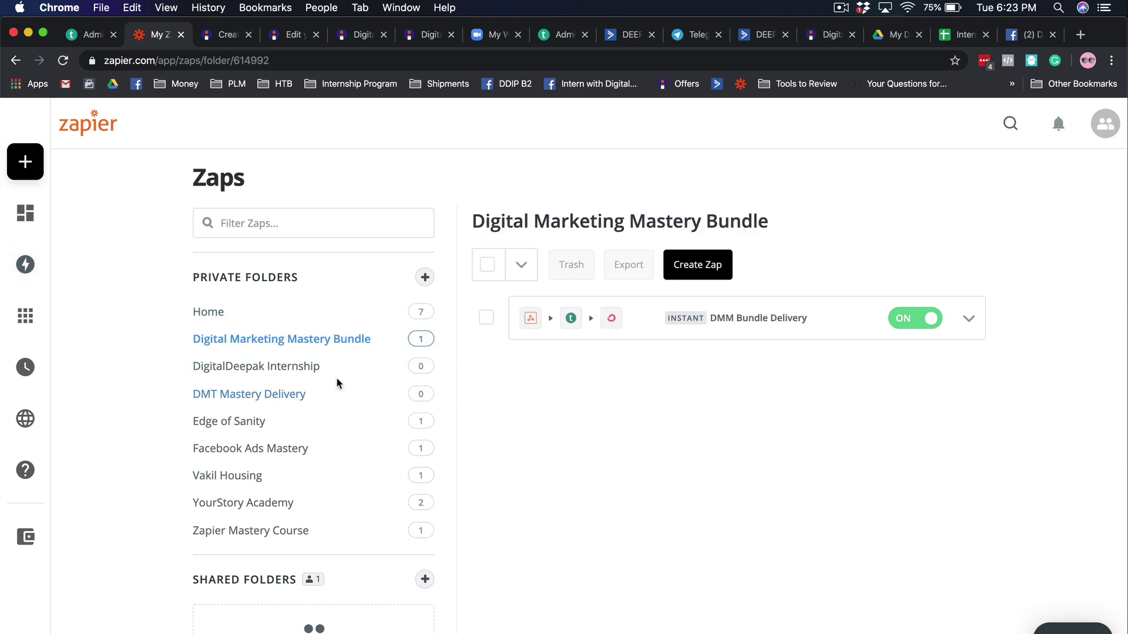
pyautogui.click(310, 397)
# - Create a zap with a Webhooks by Zapier Catch Hook trigger and copy the custom webhook URL
pyautogui.click(667, 442)
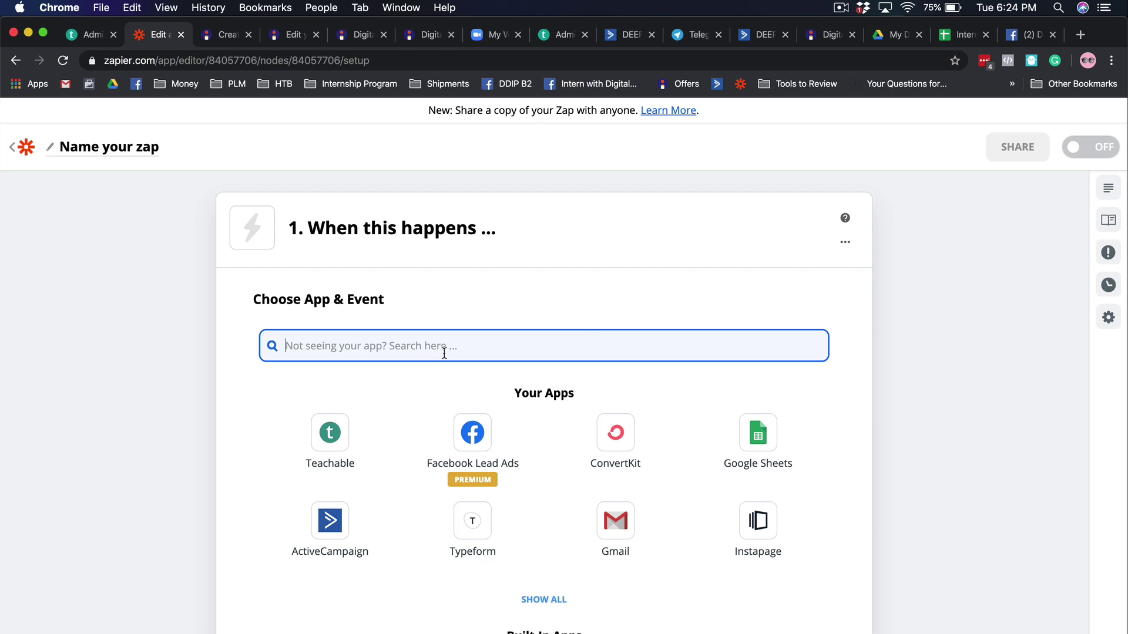
pyautogui.write('webhook')
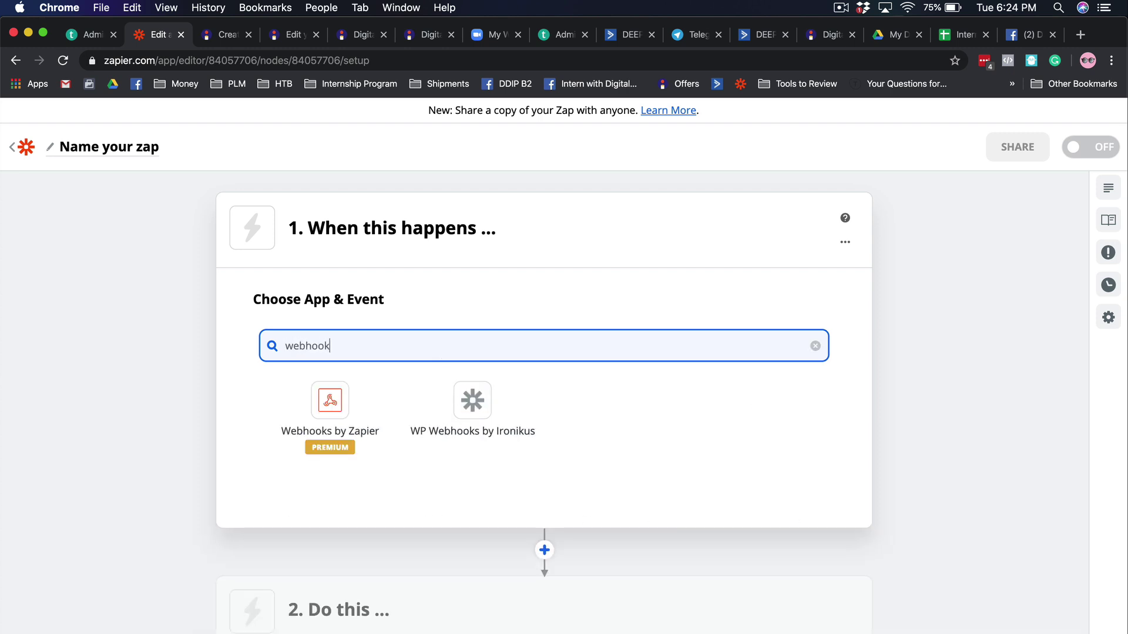
pyautogui.click(360, 415)
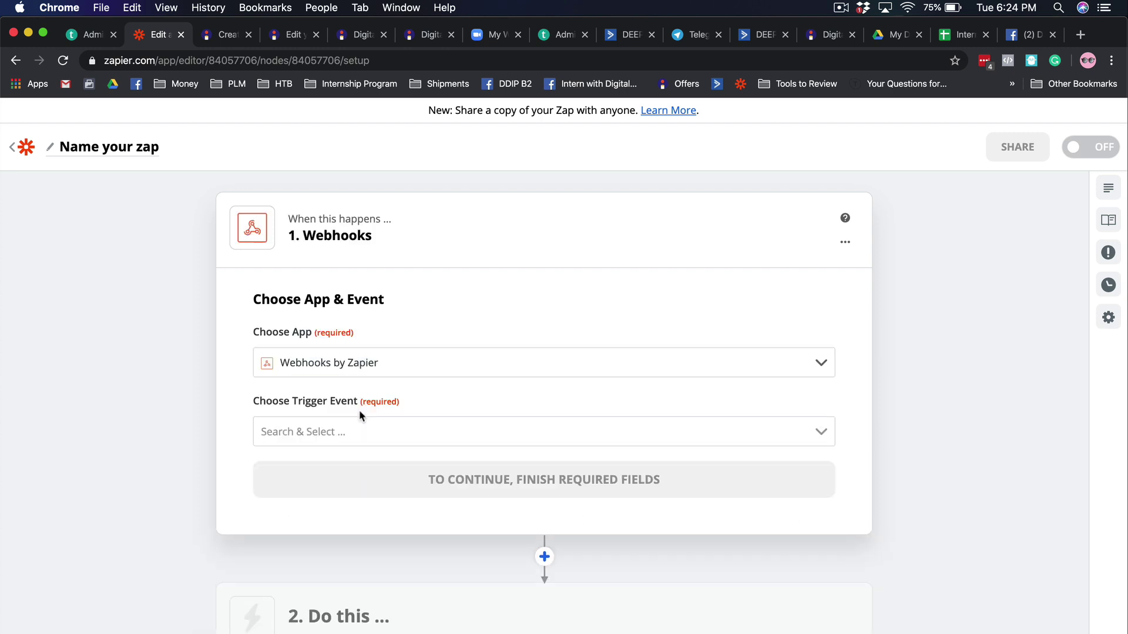
pyautogui.click(406, 426)
pyautogui.scroll(-5, 370, 491)
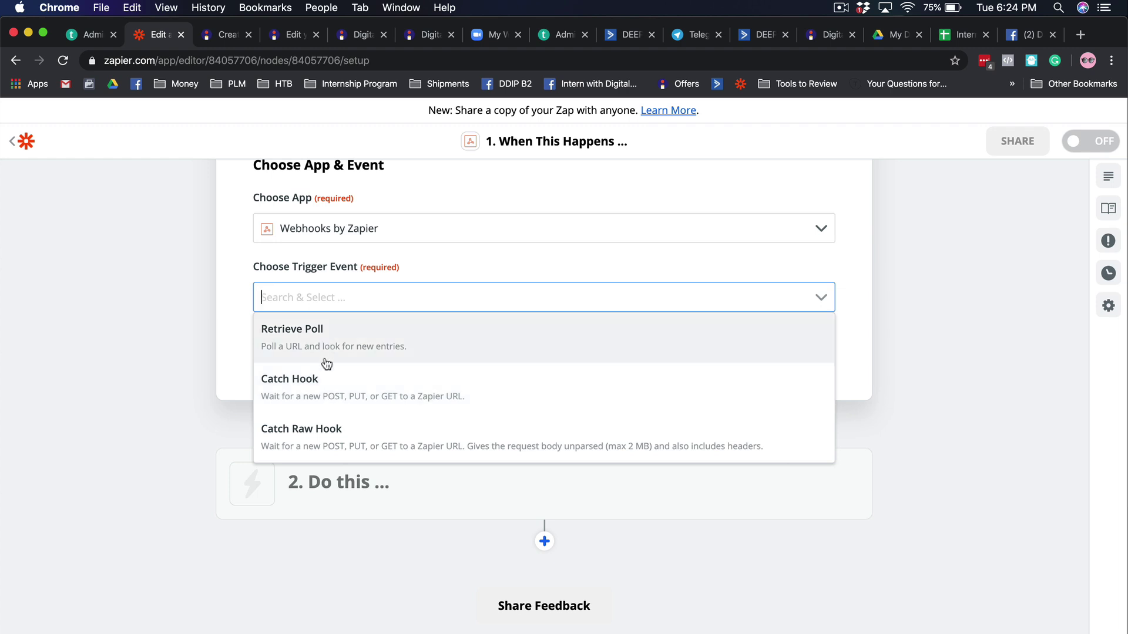
pyautogui.click(327, 402)
pyautogui.click(341, 360)
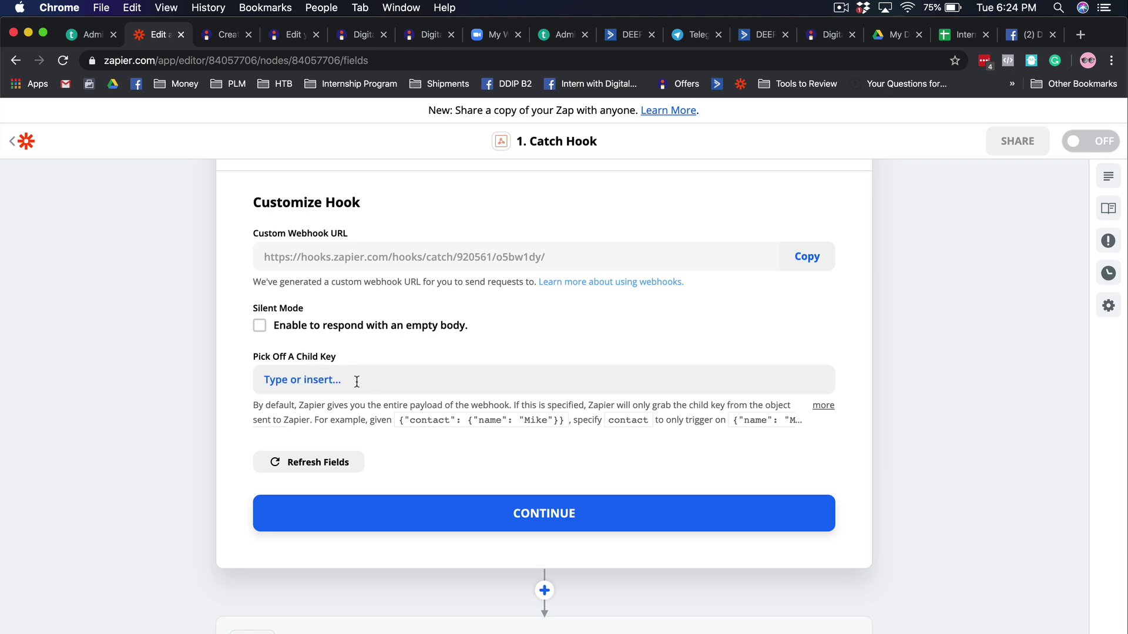
pyautogui.click(818, 260)
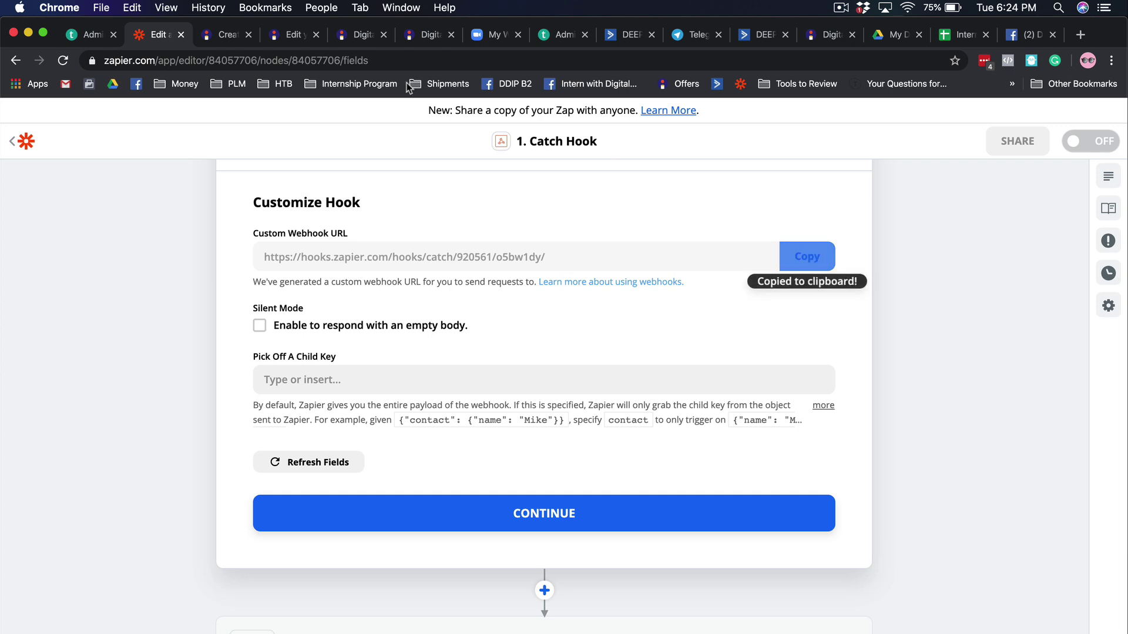
# - Paste the Zapier hook URL into the Instamojo product's Webhook URL and update the product
pyautogui.click(280, 39)
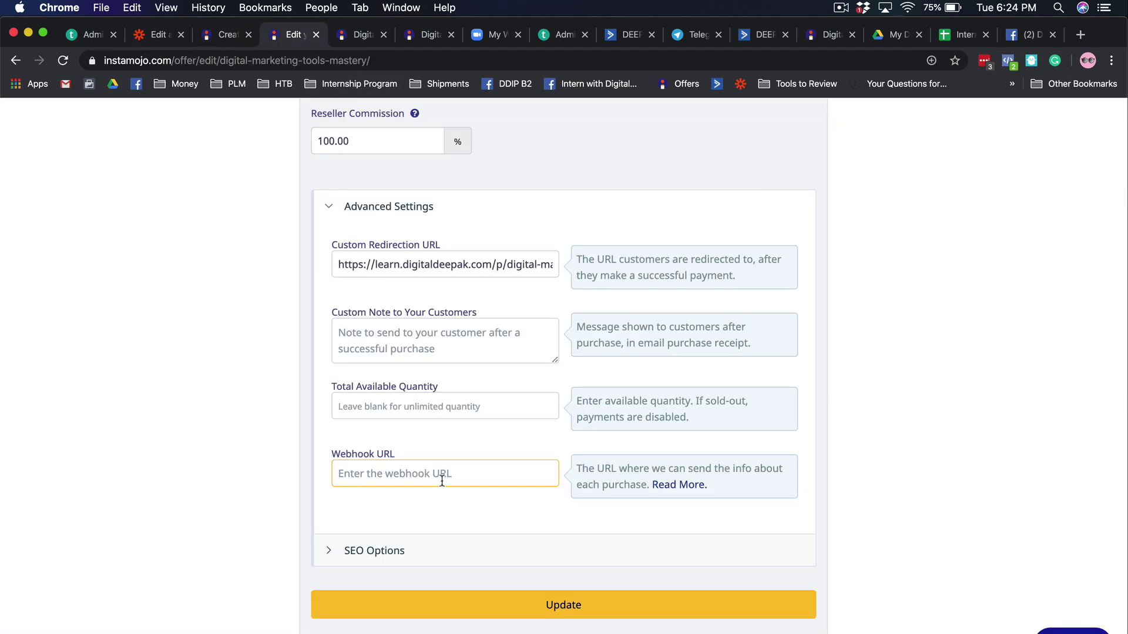
pyautogui.press('super+v')
pyautogui.click(493, 444)
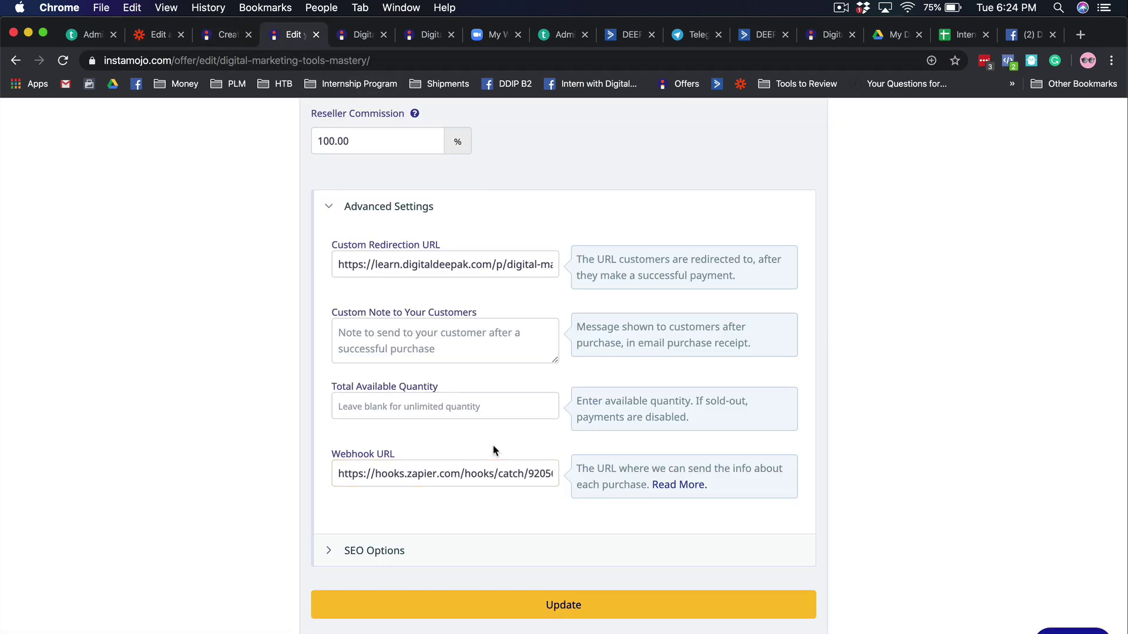
pyautogui.scroll(3, 492, 444)
pyautogui.scroll(10, 485, 420)
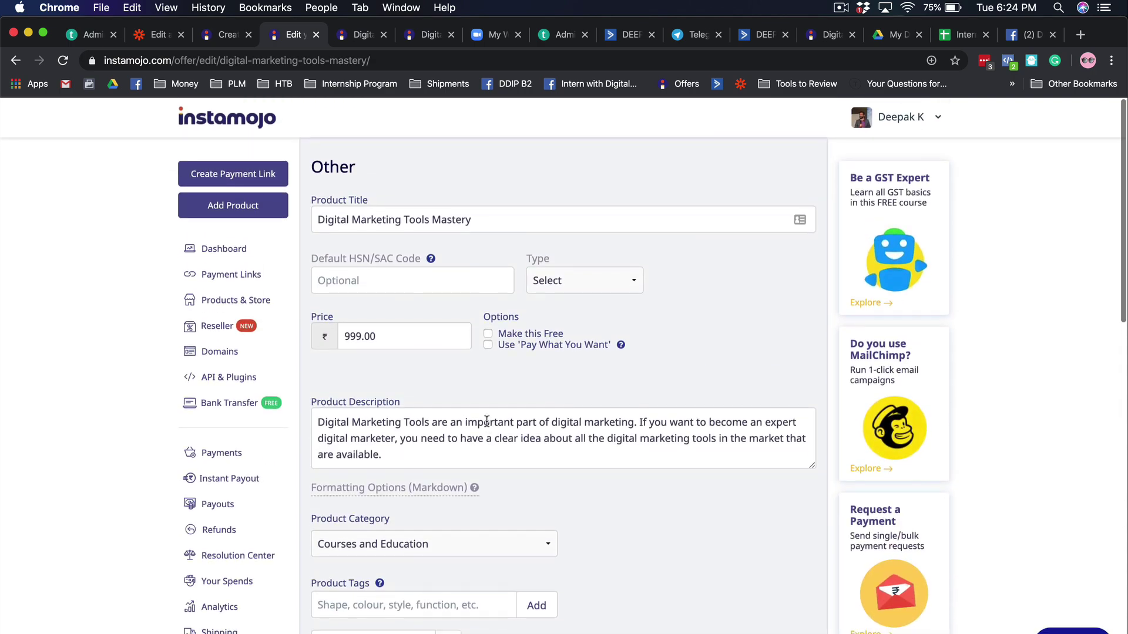
pyautogui.scroll(-3, 487, 422)
pyautogui.scroll(-15, 704, 521)
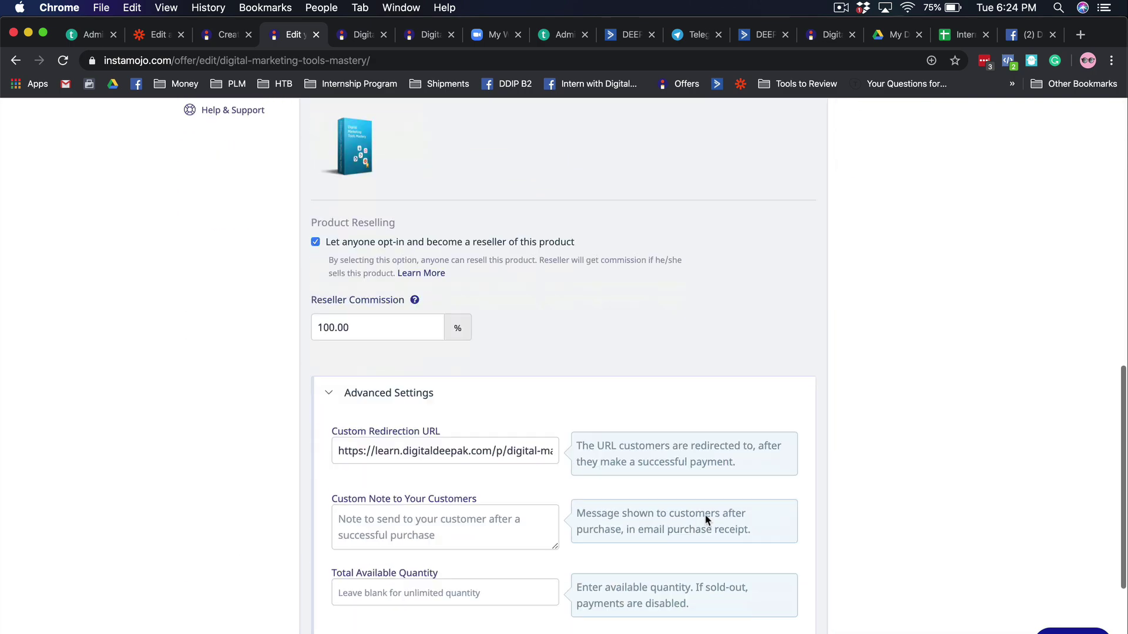
pyautogui.click(587, 579)
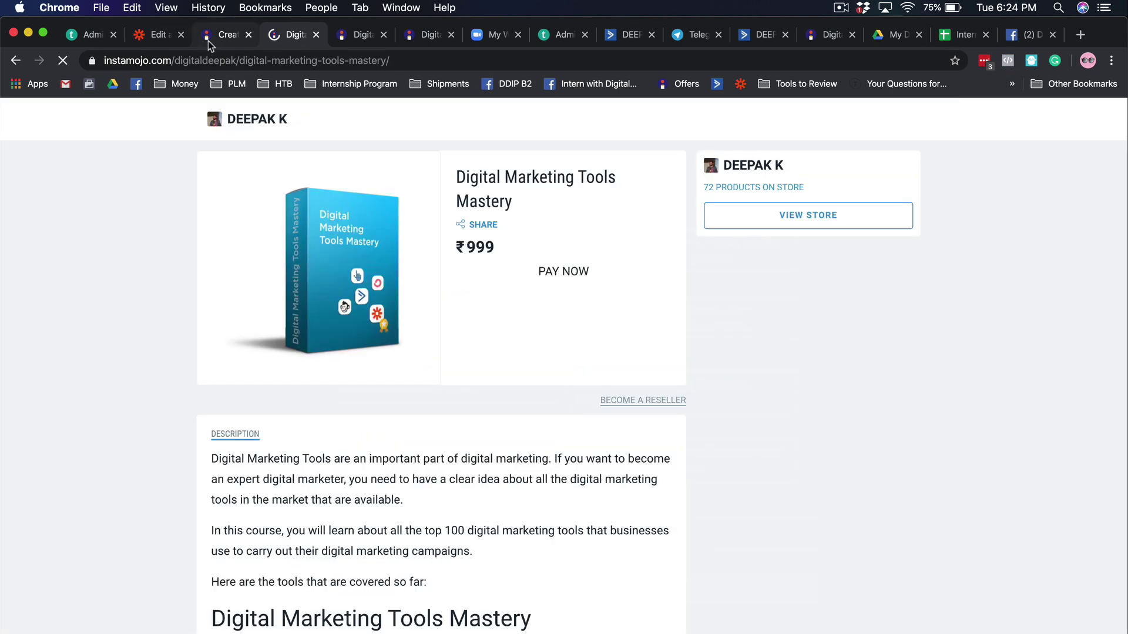
# - Open the CK2020 discounted product page from Discount Codes, then return to the Zapier editor
pyautogui.click(208, 41)
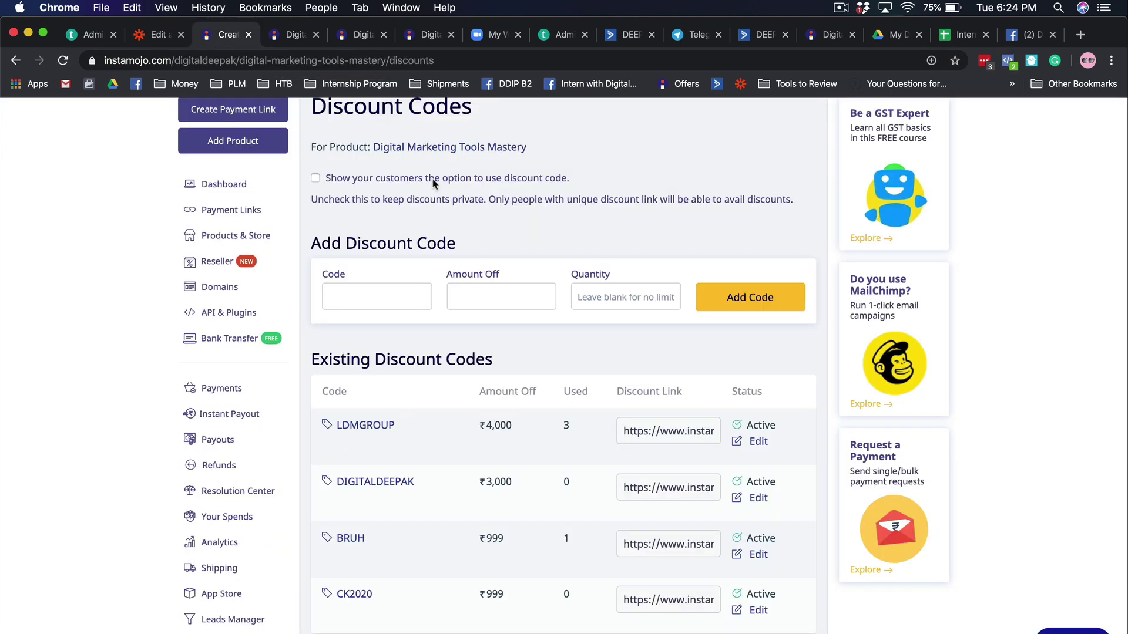
pyautogui.click(354, 594)
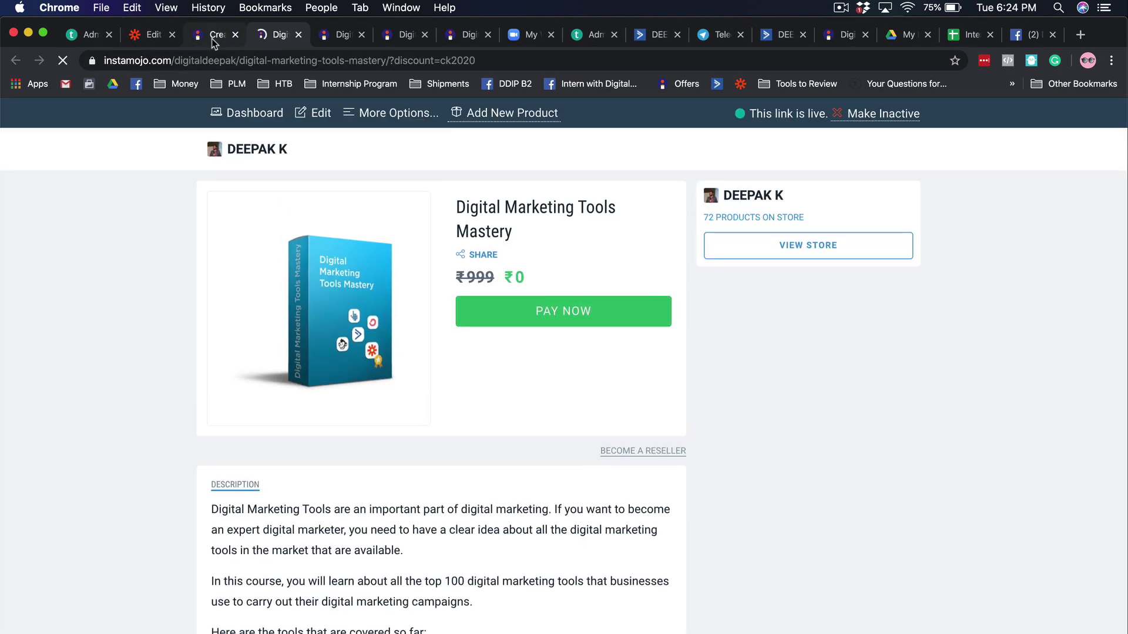
pyautogui.click(215, 40)
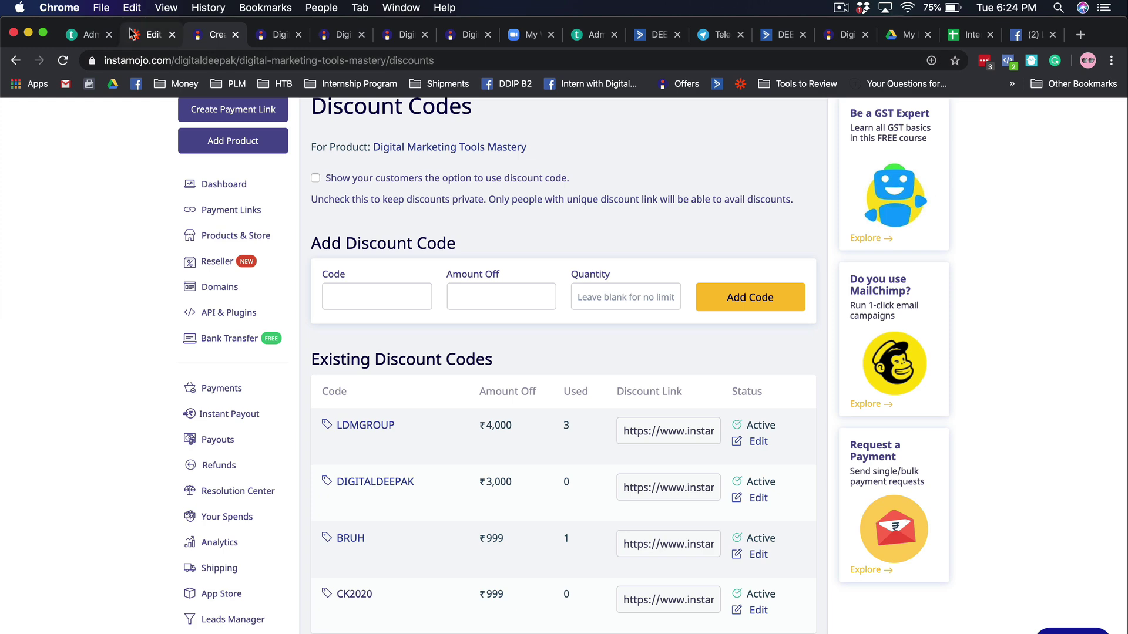
pyautogui.click(150, 35)
# - Confirm Customize Hook and run Test & Continue so the trigger waits for a webhook request
pyautogui.click(521, 513)
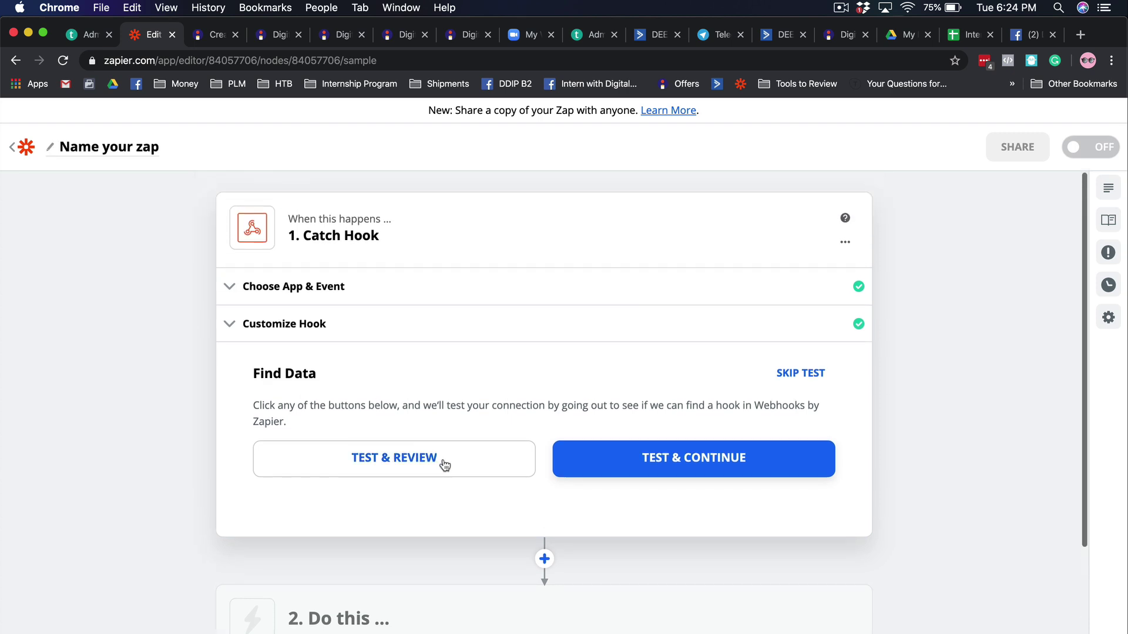
pyautogui.click(629, 478)
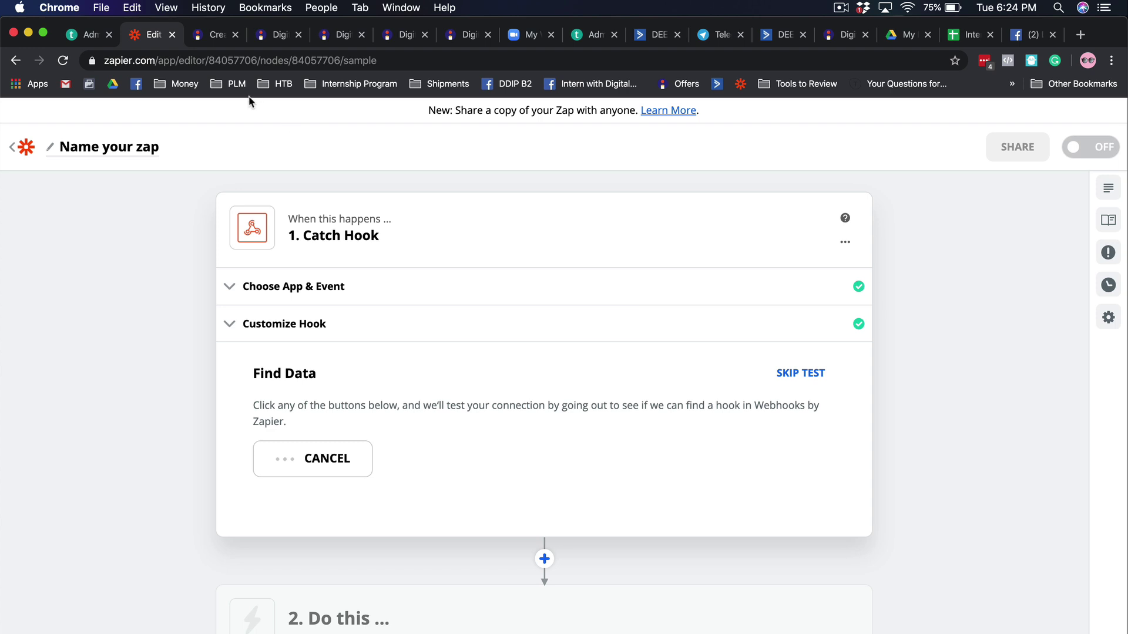
# - Claim Digital Marketing Tools Mastery free on the CK2020 page, entering the buyer's name, email and phone
pyautogui.click(211, 42)
pyautogui.click(266, 37)
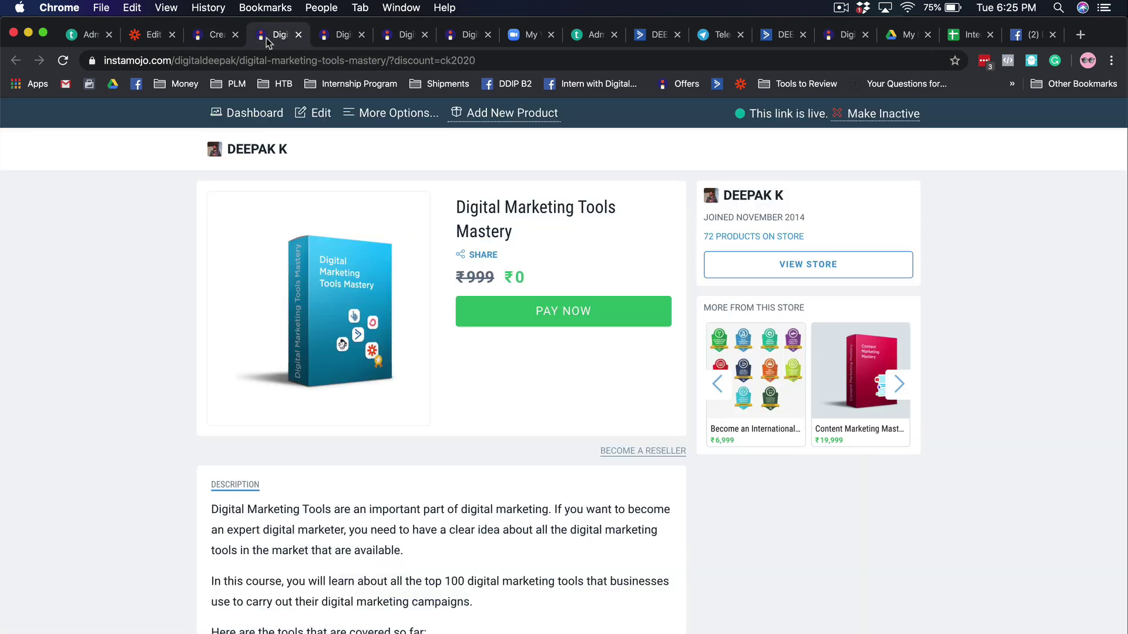
pyautogui.click(580, 324)
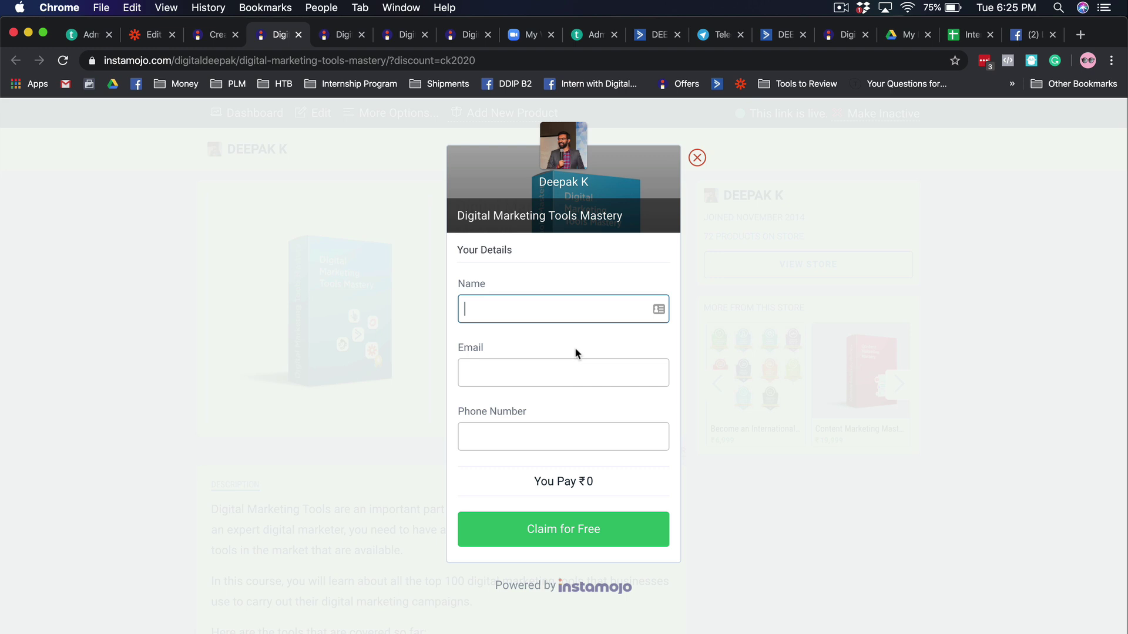
pyautogui.write('Deepak')
pyautogui.press('Tab')
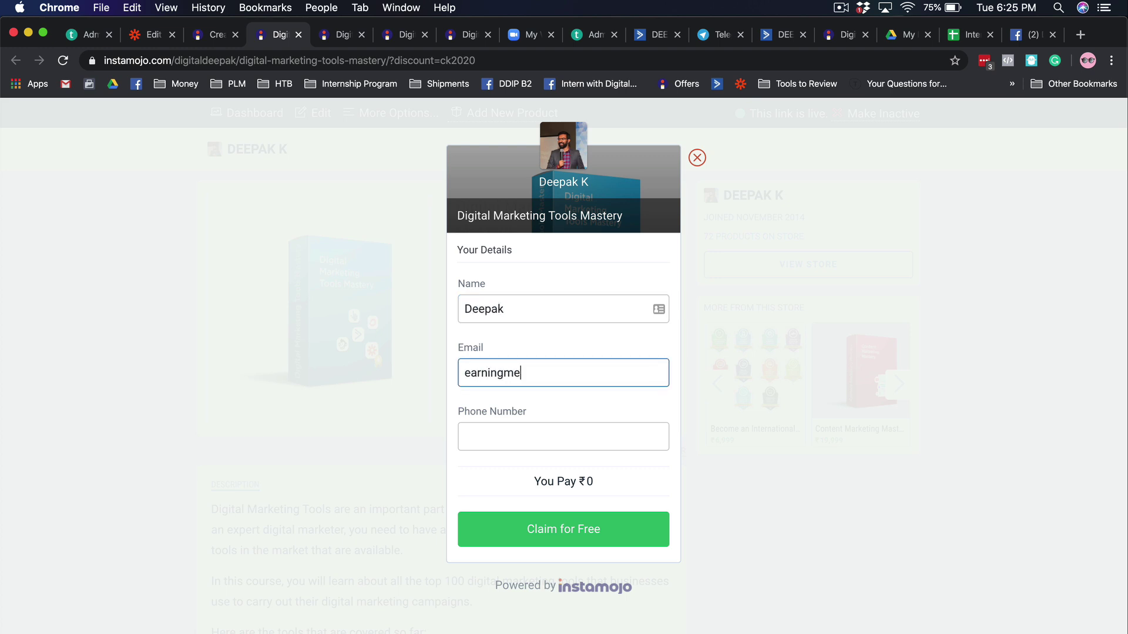
pyautogui.press('Tab')
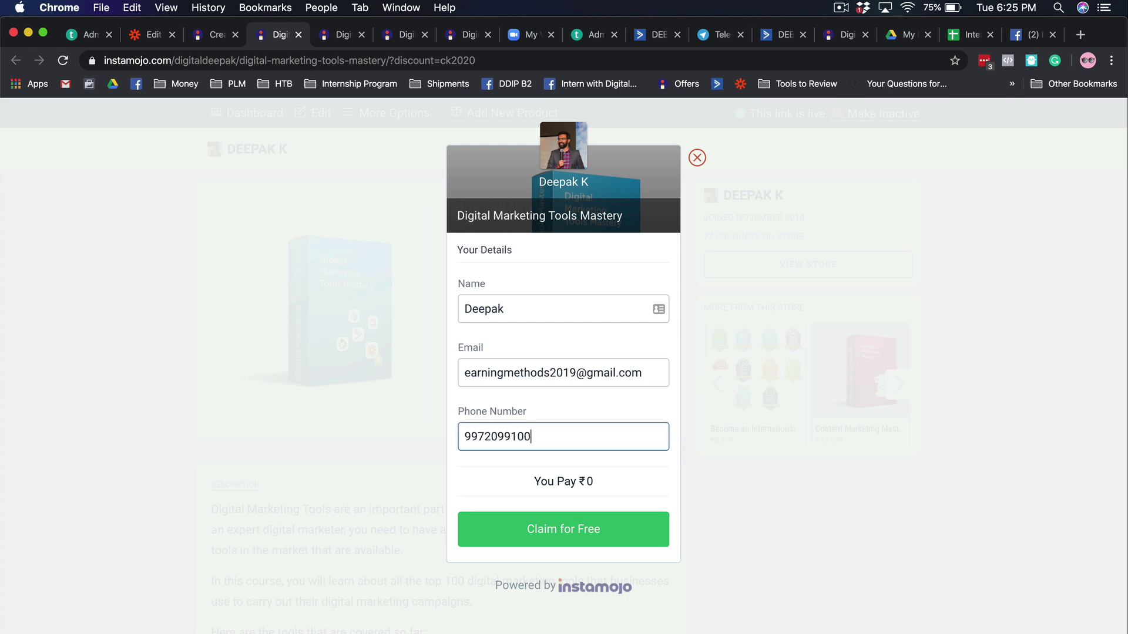
pyautogui.click(573, 534)
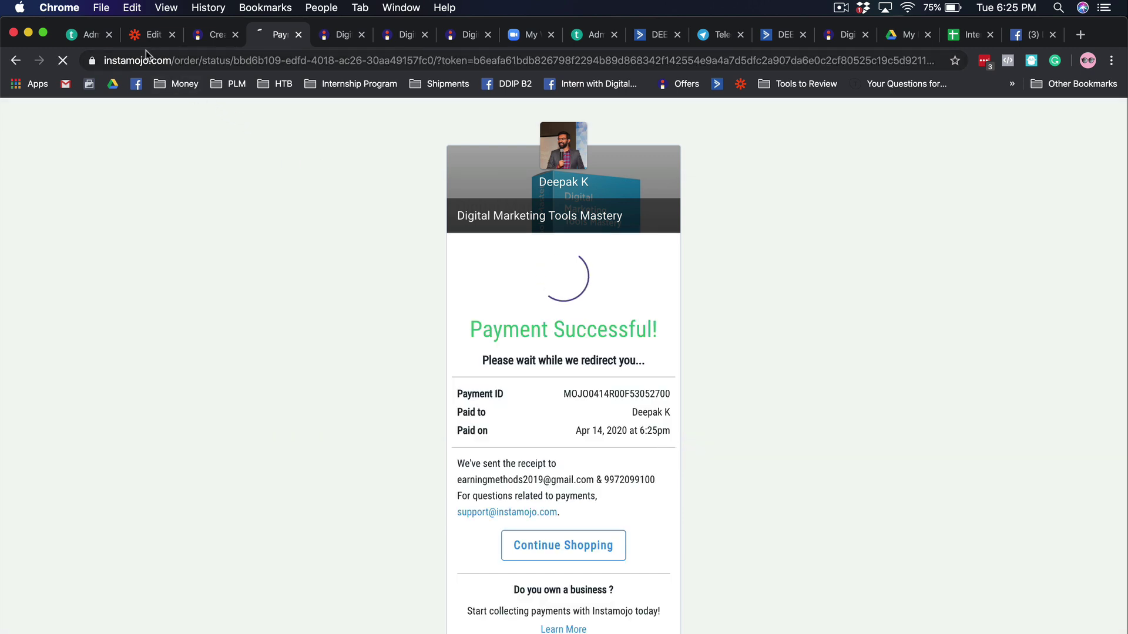
pyautogui.click(199, 37)
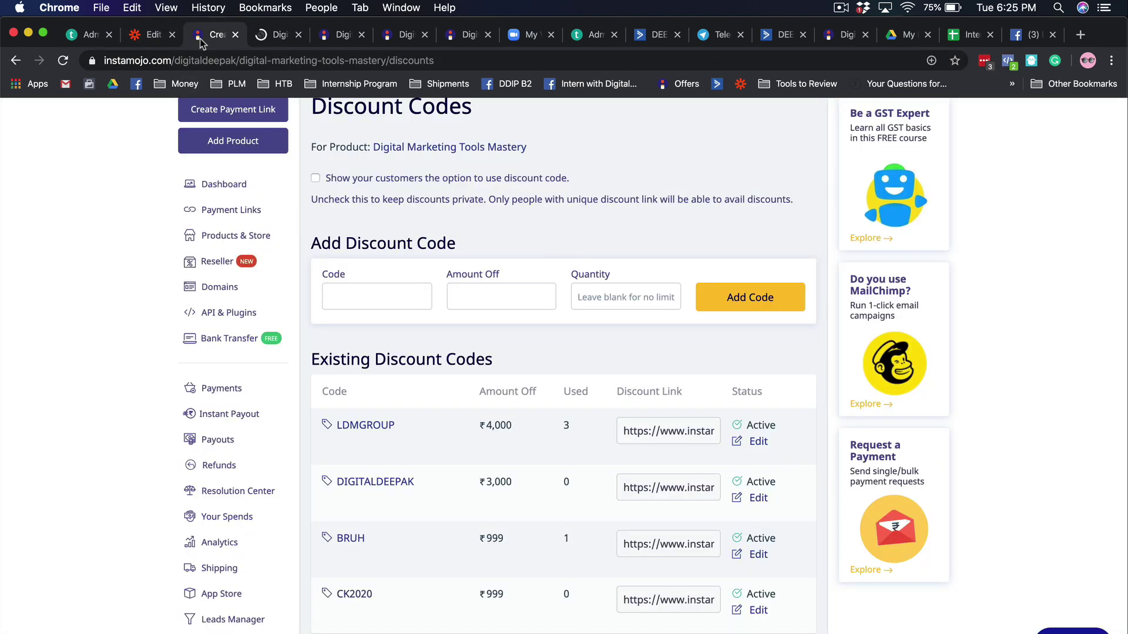
# - Retest the Catch Hook to capture the ck2020 purchase (amount 0.00), then finish editing the trigger
pyautogui.click(154, 36)
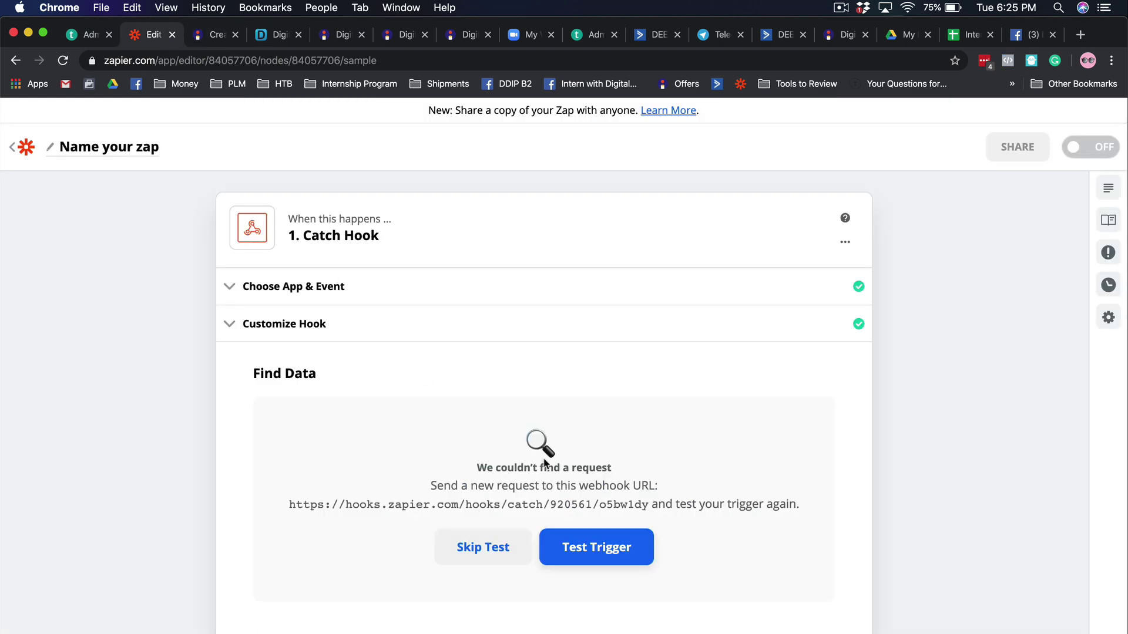
pyautogui.click(575, 557)
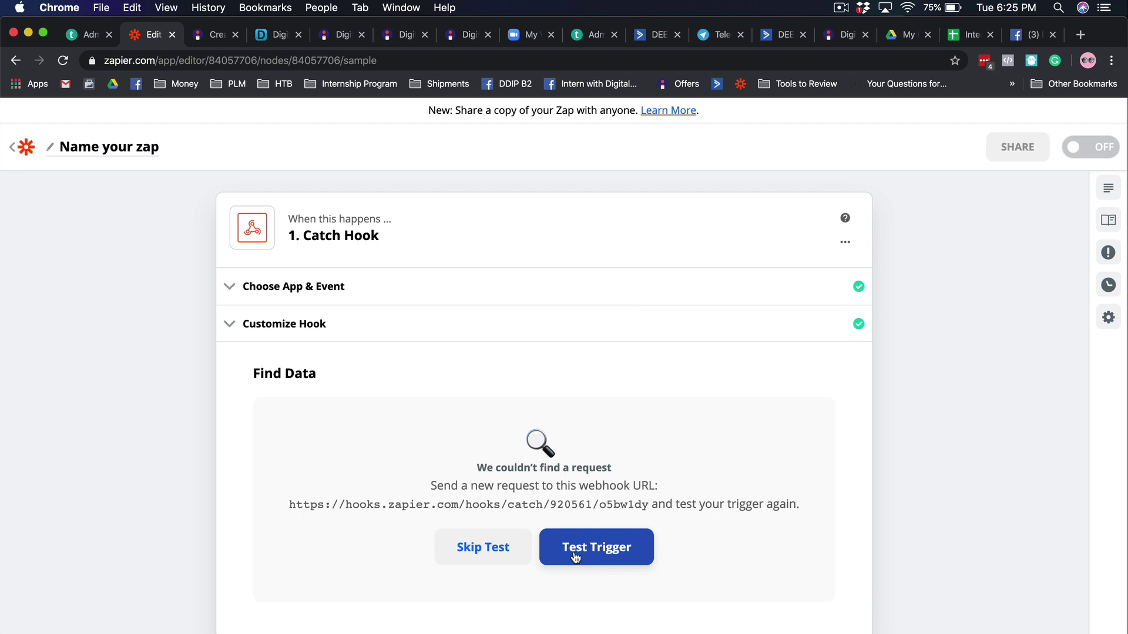
pyautogui.click(575, 556)
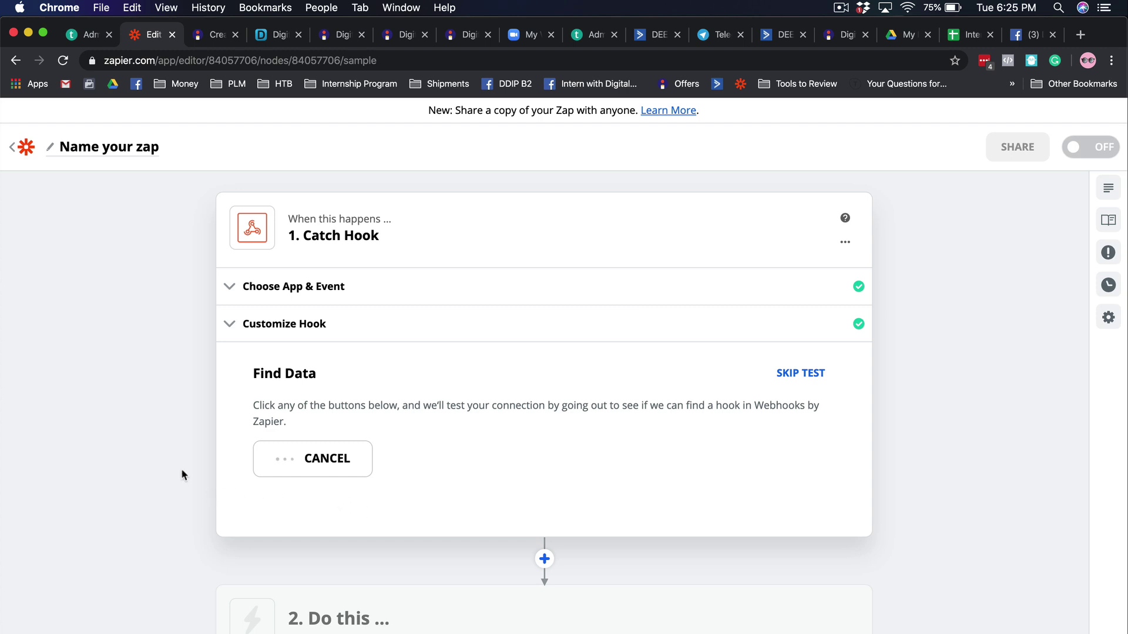
pyautogui.scroll(-4, 180, 446)
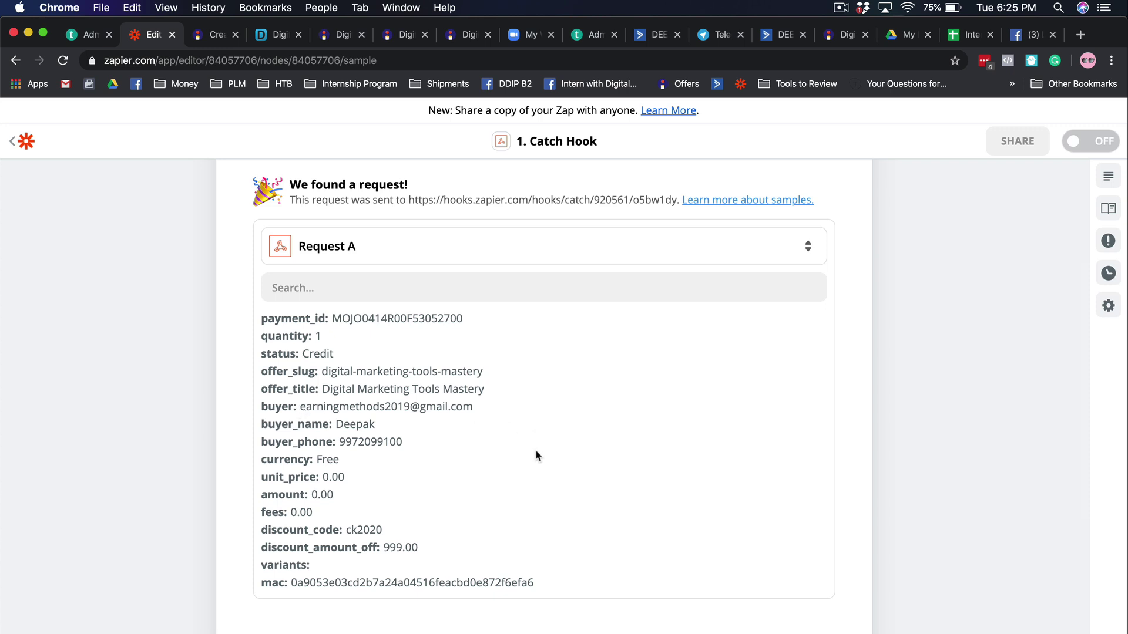
pyautogui.scroll(-3, 534, 449)
pyautogui.click(528, 475)
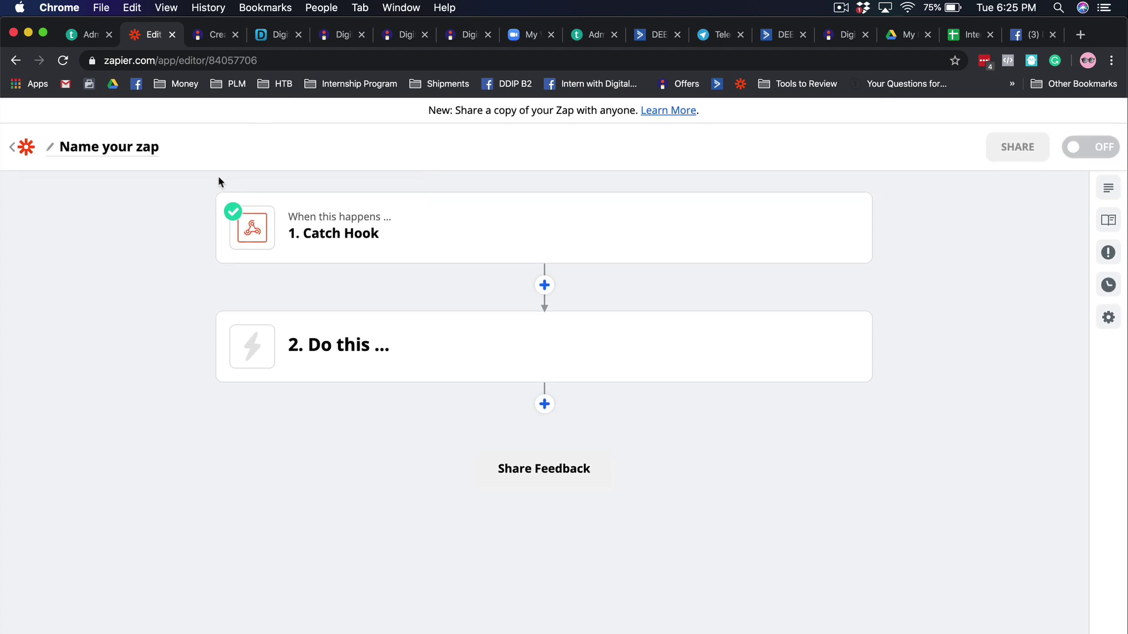
# - Set step 2 to Teachable's Enroll User in Course using the second Teachable account
pyautogui.moveTo(459, 335)
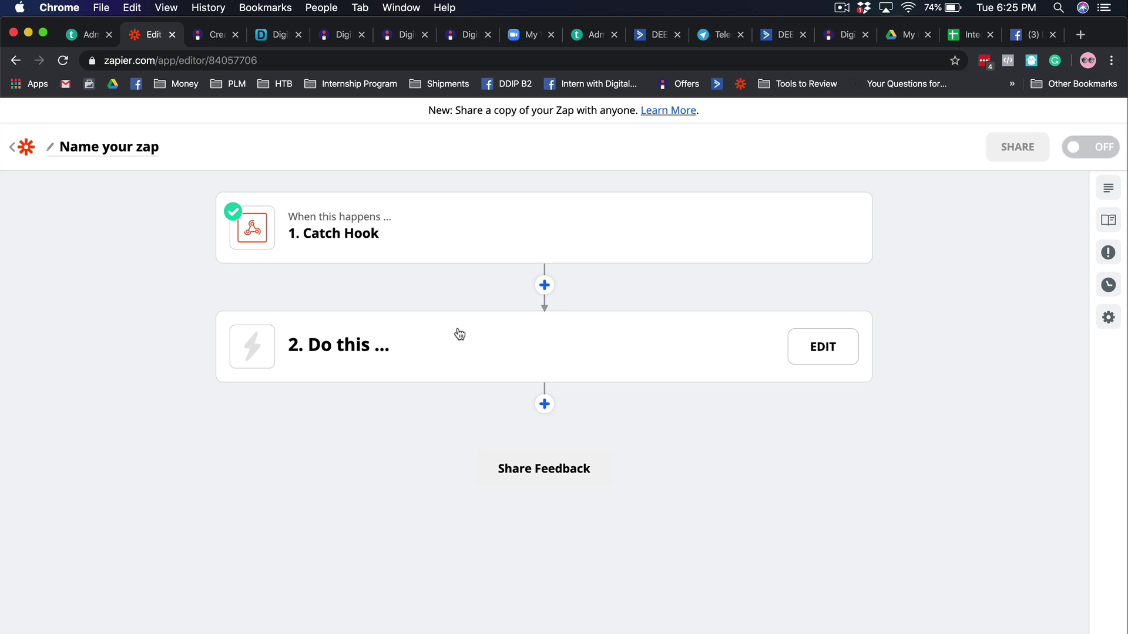
pyautogui.click(459, 334)
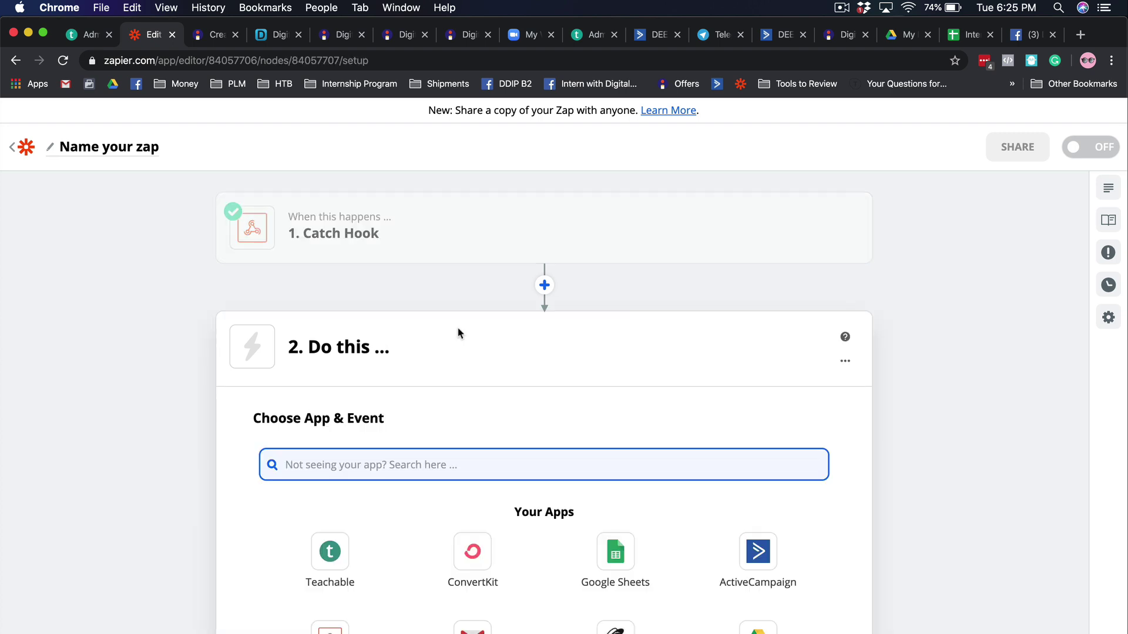
pyautogui.click(337, 538)
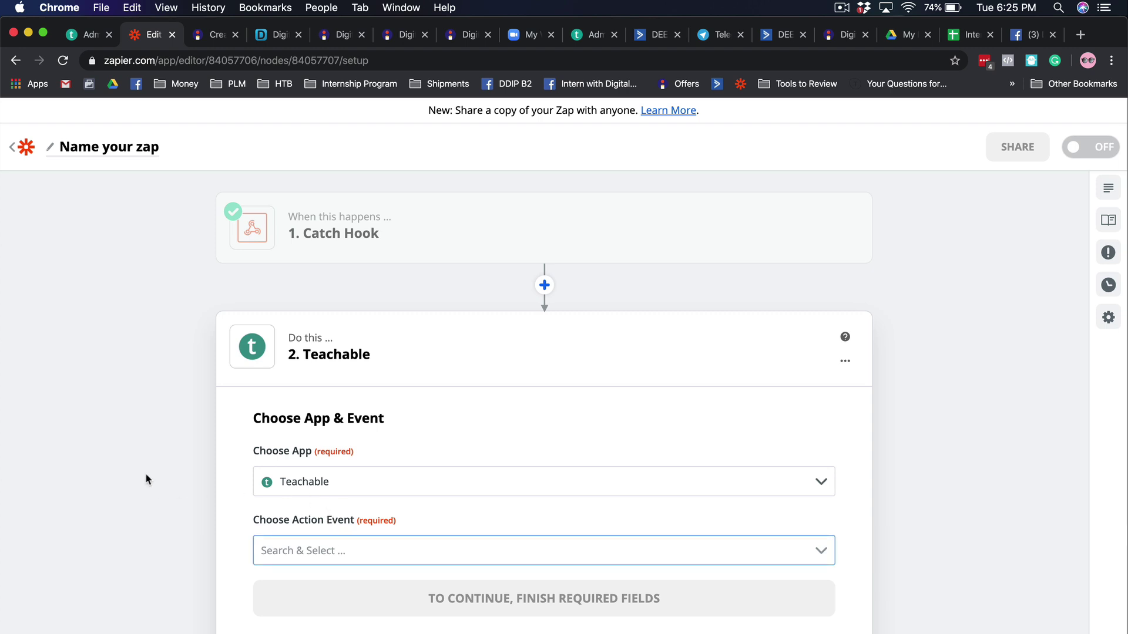
pyautogui.click(360, 409)
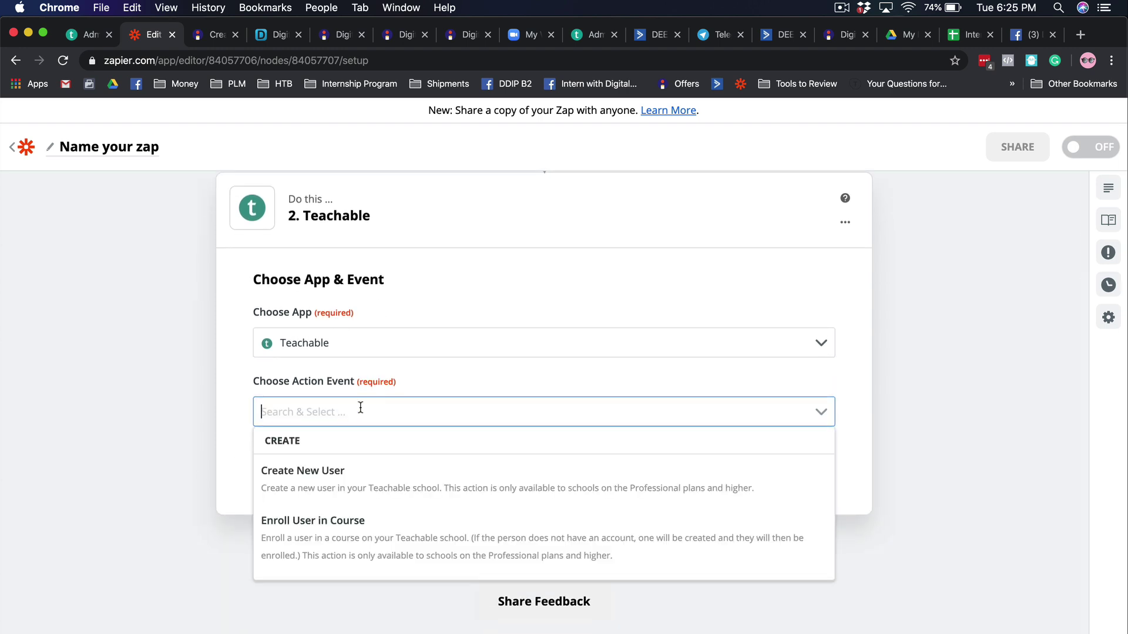
pyautogui.click(353, 521)
pyautogui.click(314, 469)
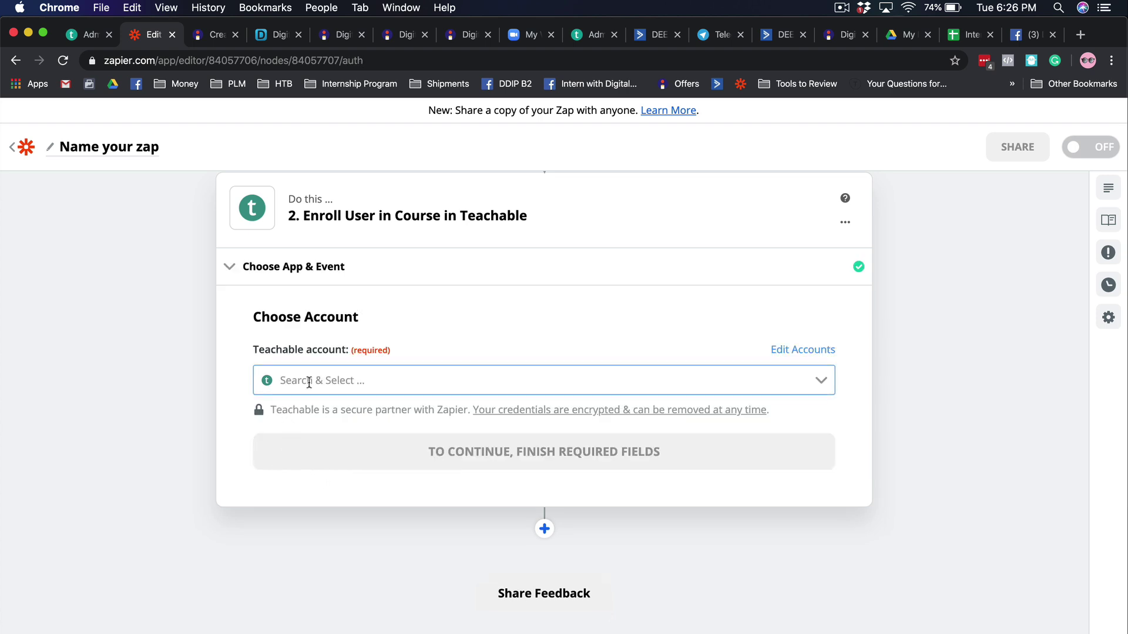
pyautogui.click(308, 381)
pyautogui.click(343, 473)
pyautogui.click(376, 460)
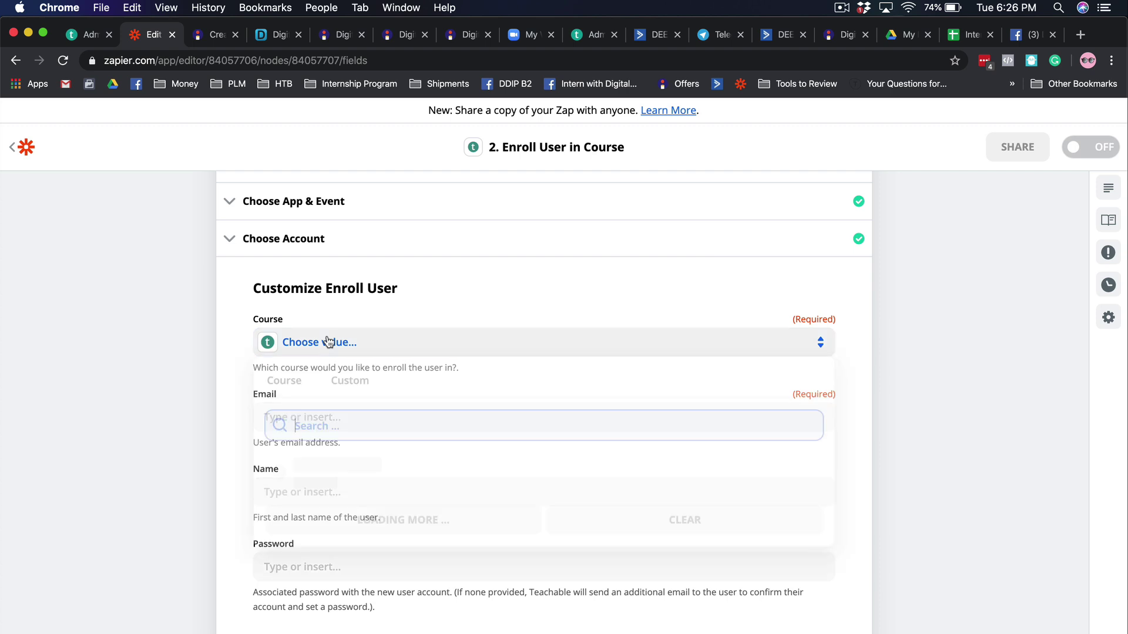
# - Choose course Digital Marketing Tools Mastery and map 1. Buyer into the Email field
pyautogui.click(327, 343)
pyautogui.write('tool')
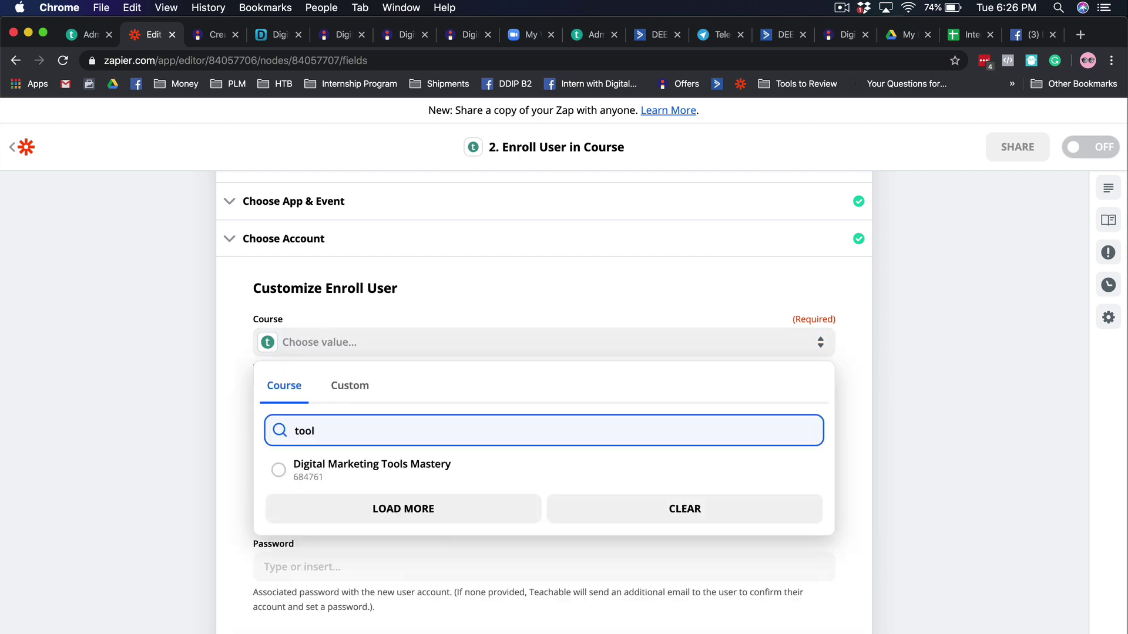
pyautogui.click(327, 463)
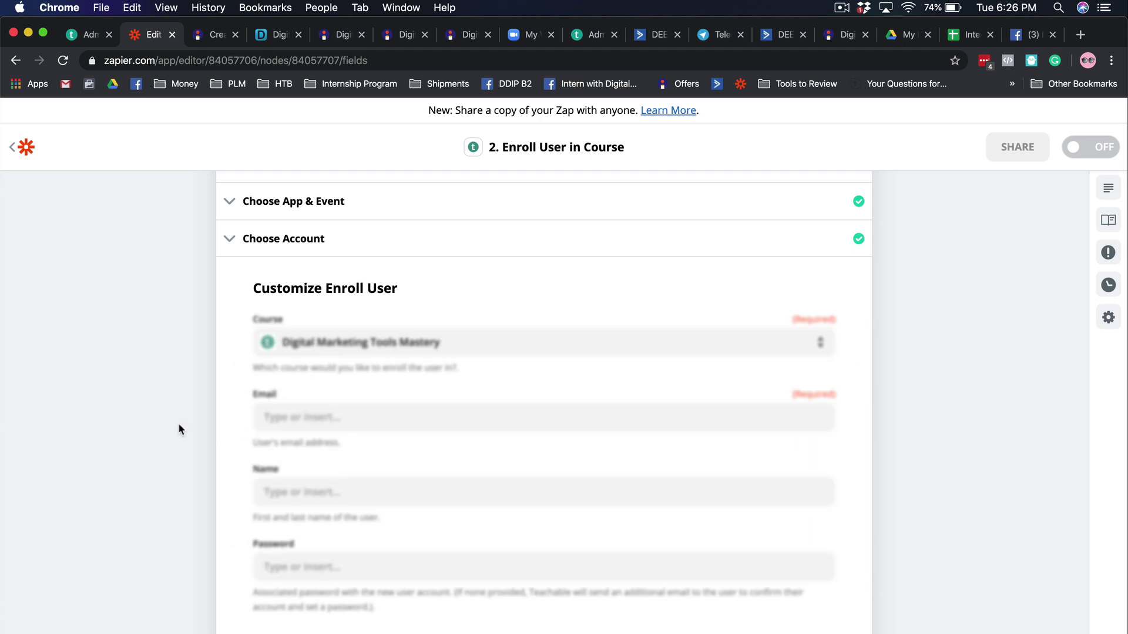
pyautogui.click(345, 418)
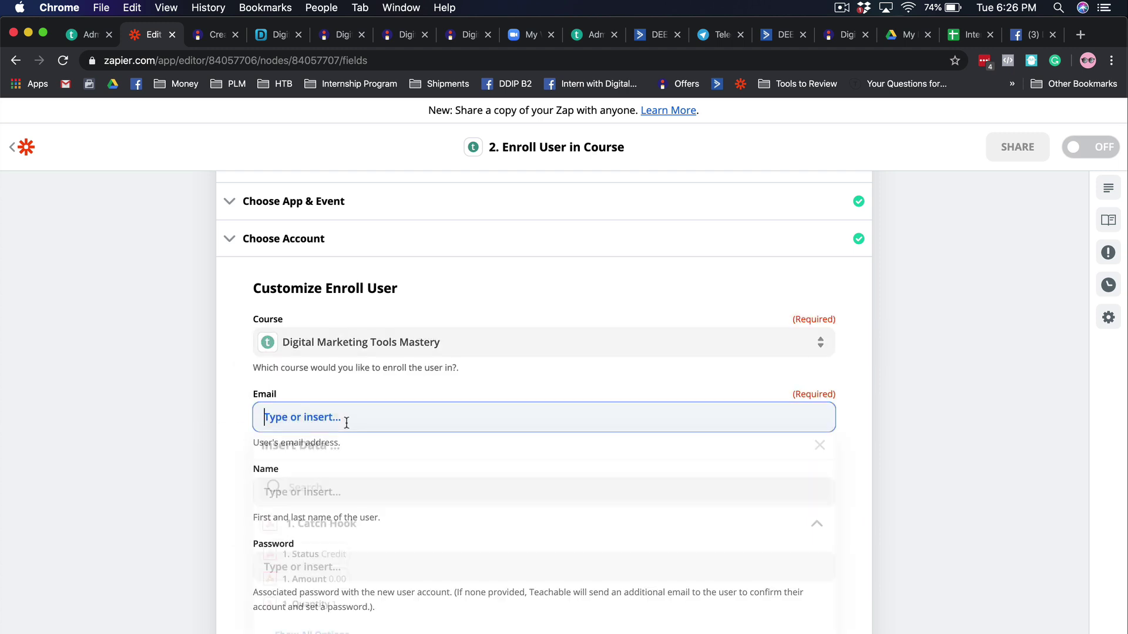
pyautogui.scroll(-2, 178, 415)
pyautogui.click(294, 435)
pyautogui.click(305, 432)
pyautogui.click(314, 542)
pyautogui.scroll(-2, 420, 503)
pyautogui.click(407, 536)
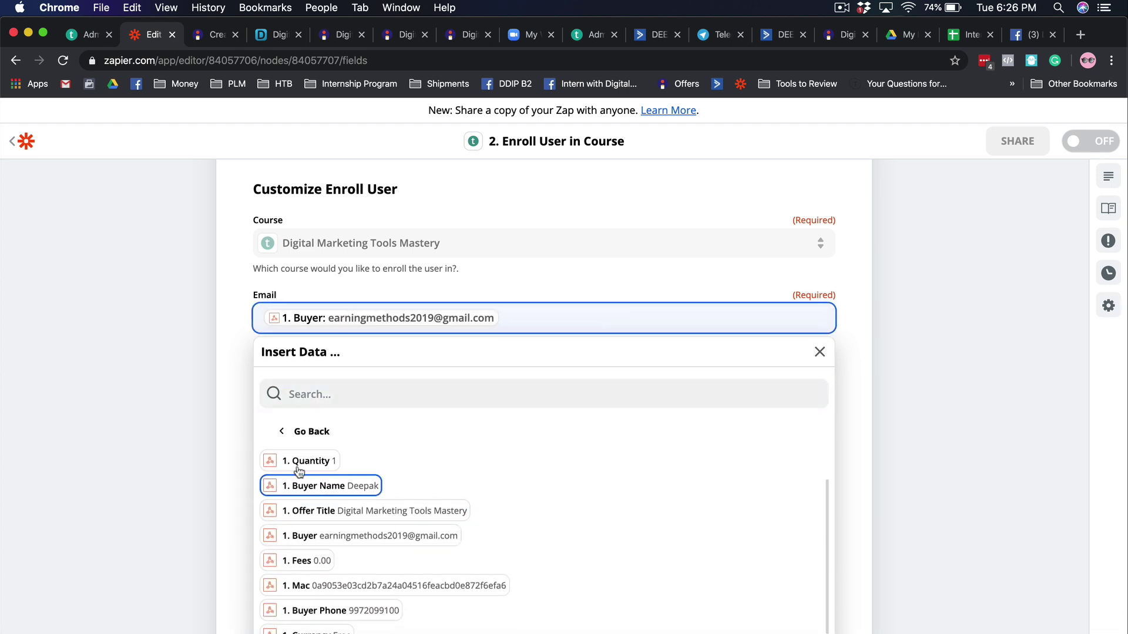
pyautogui.click(202, 387)
# - Map 1. Buyer Name from the Catch Hook into the Name field
pyautogui.click(326, 404)
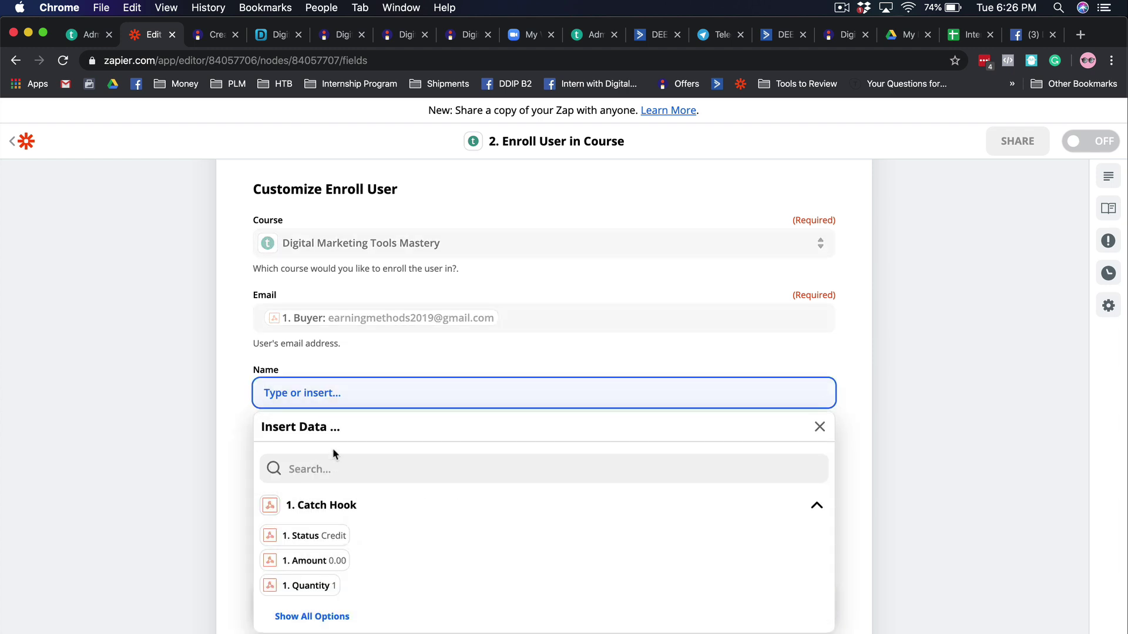
pyautogui.click(343, 618)
pyautogui.scroll(-2, 412, 566)
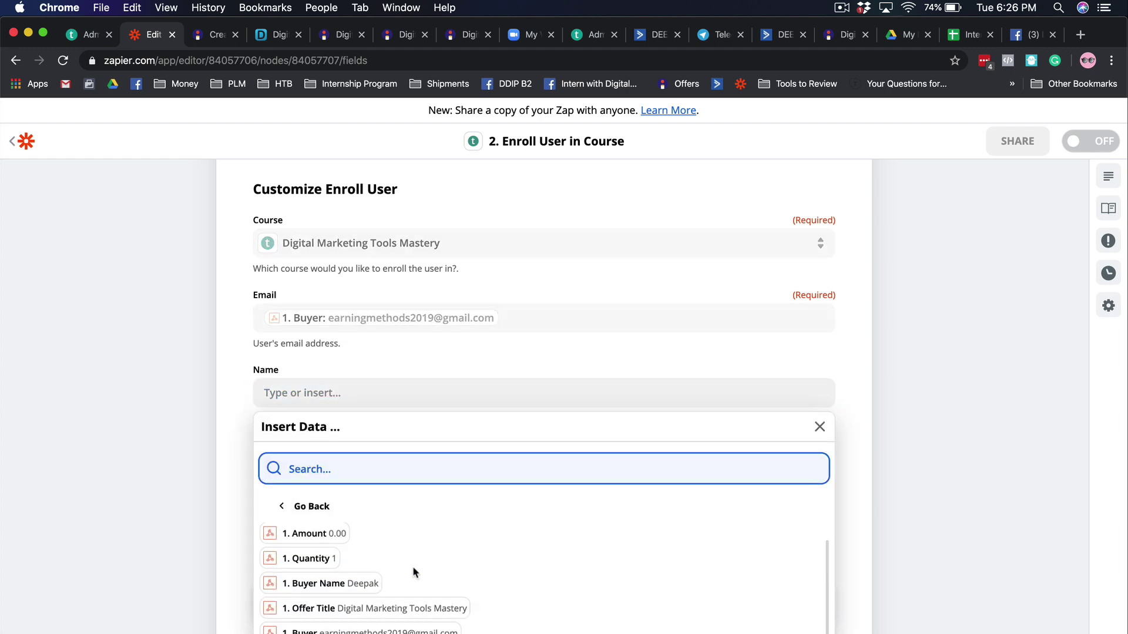
pyautogui.click(358, 565)
pyautogui.click(183, 490)
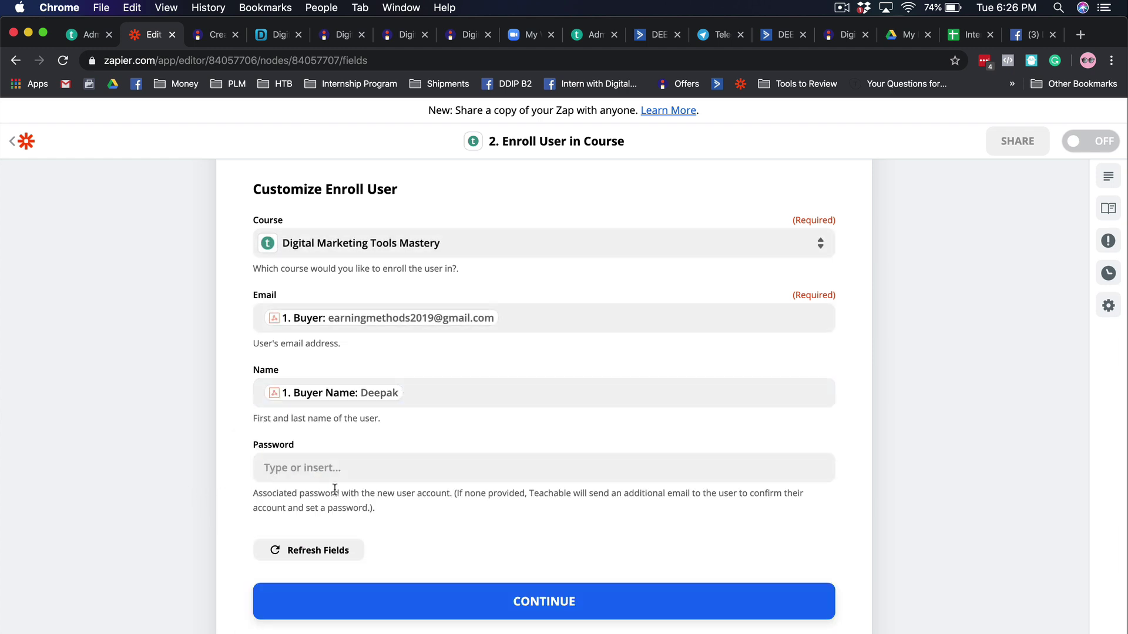
# - Send a Teachable test enrollment, finish step 2, and add a new step below it
pyautogui.click(464, 599)
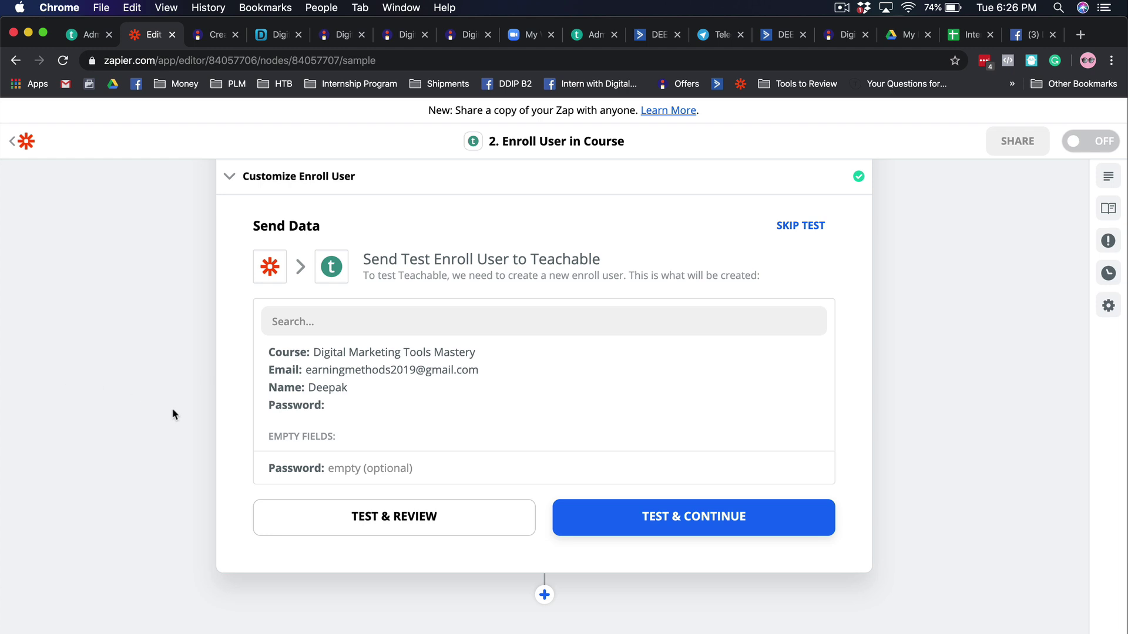
pyautogui.click(566, 515)
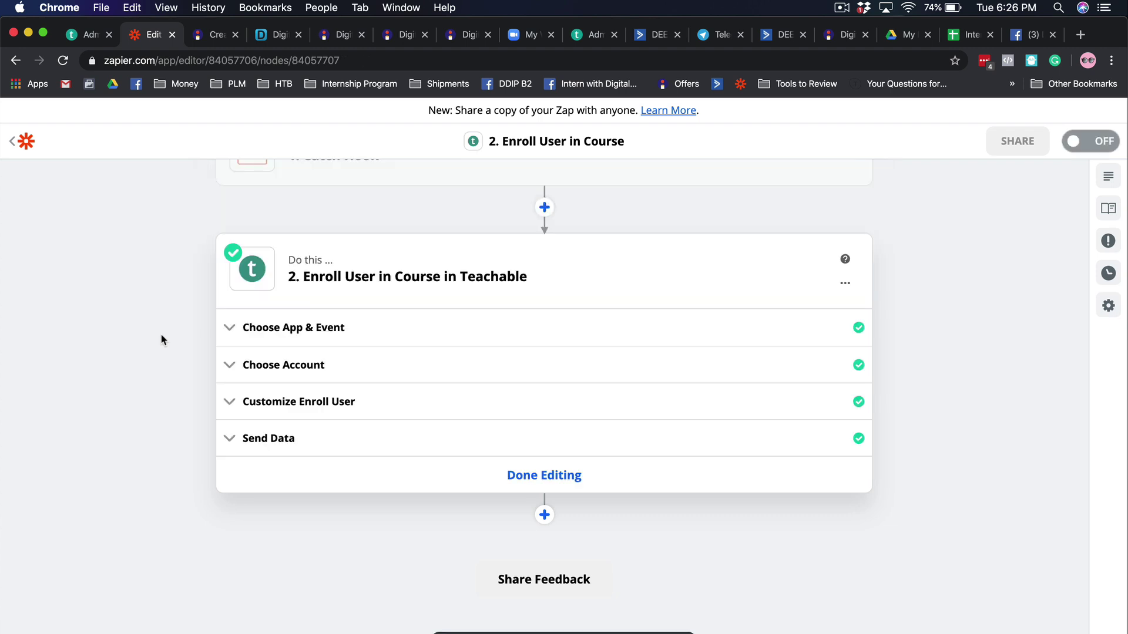
pyautogui.click(544, 487)
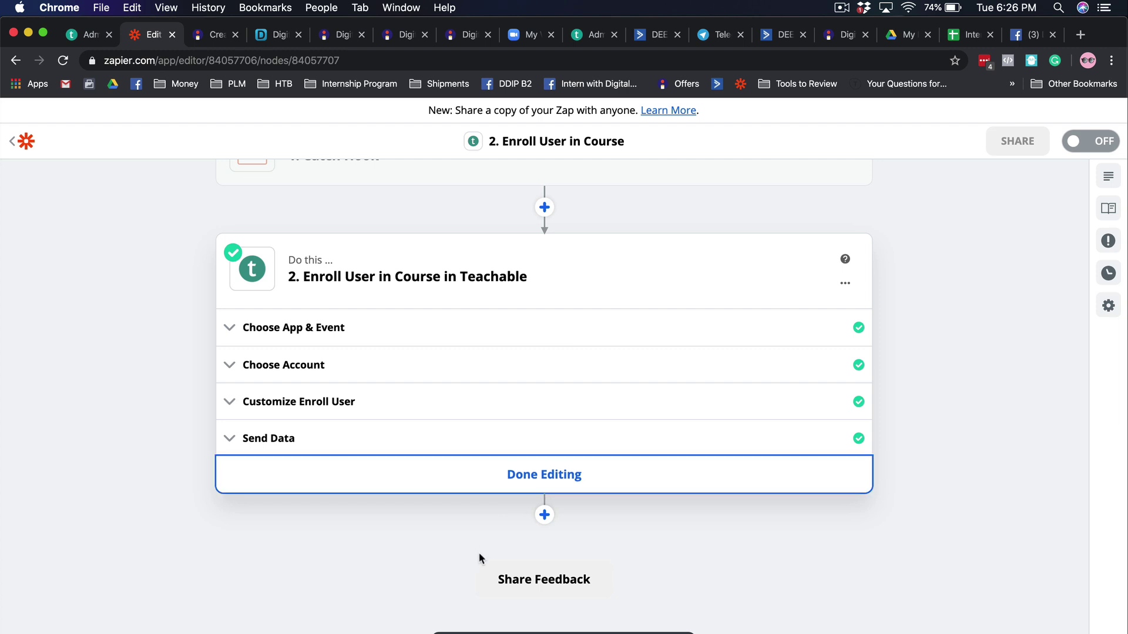
pyautogui.click(543, 515)
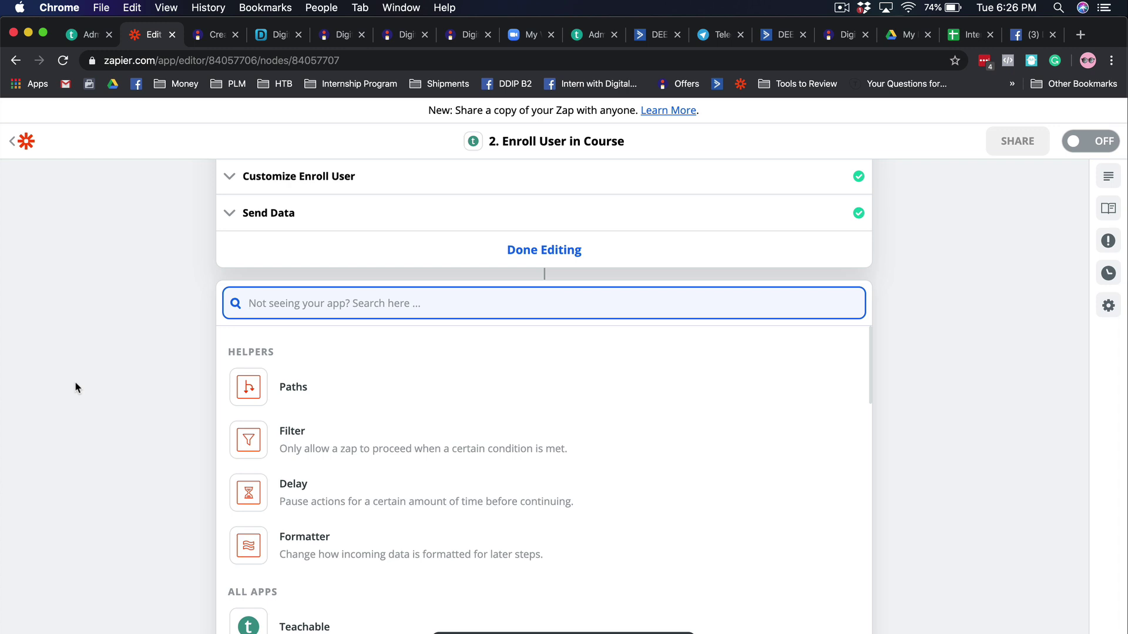
# - Set step 3 to ConvertKit's Add Subscriber to Sequence using the second ConvertKit account
pyautogui.write('conv')
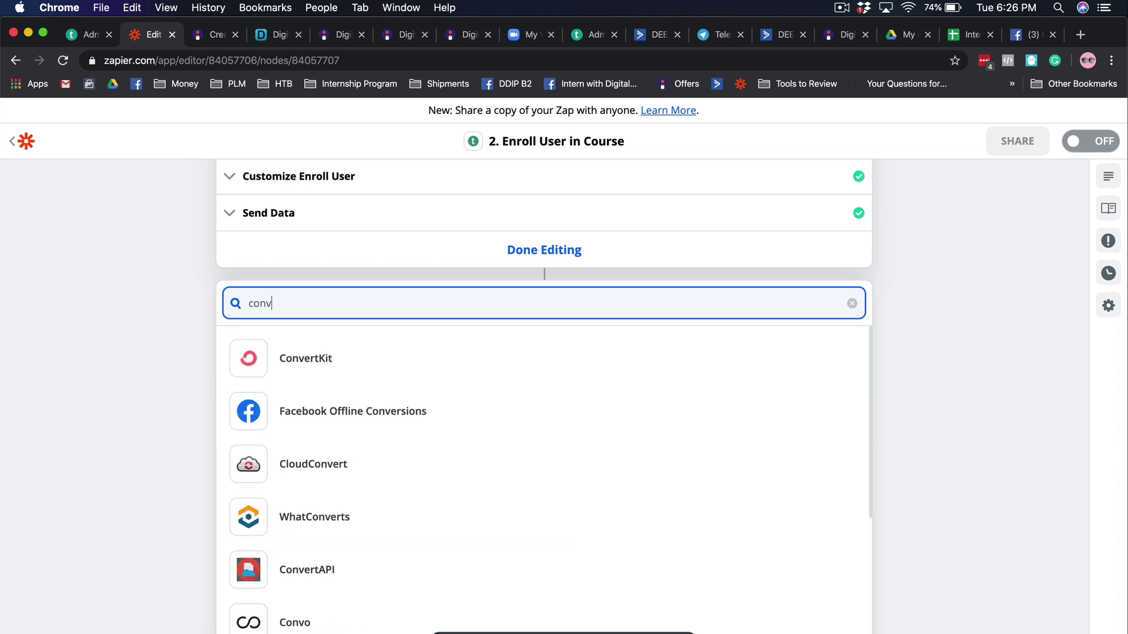
pyautogui.click(360, 372)
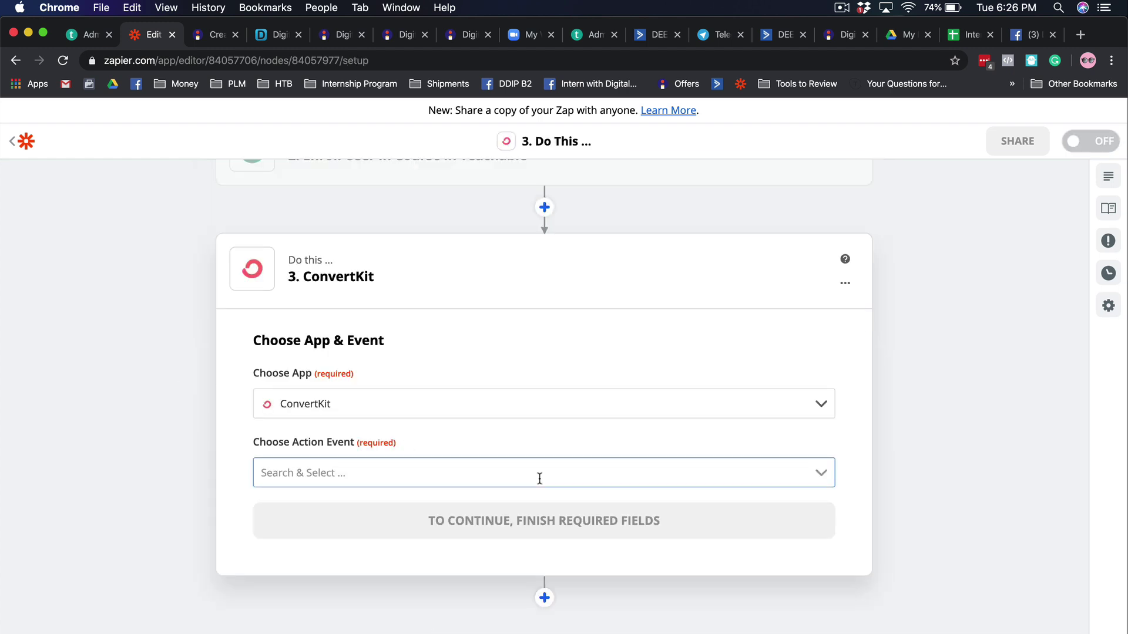
pyautogui.click(539, 479)
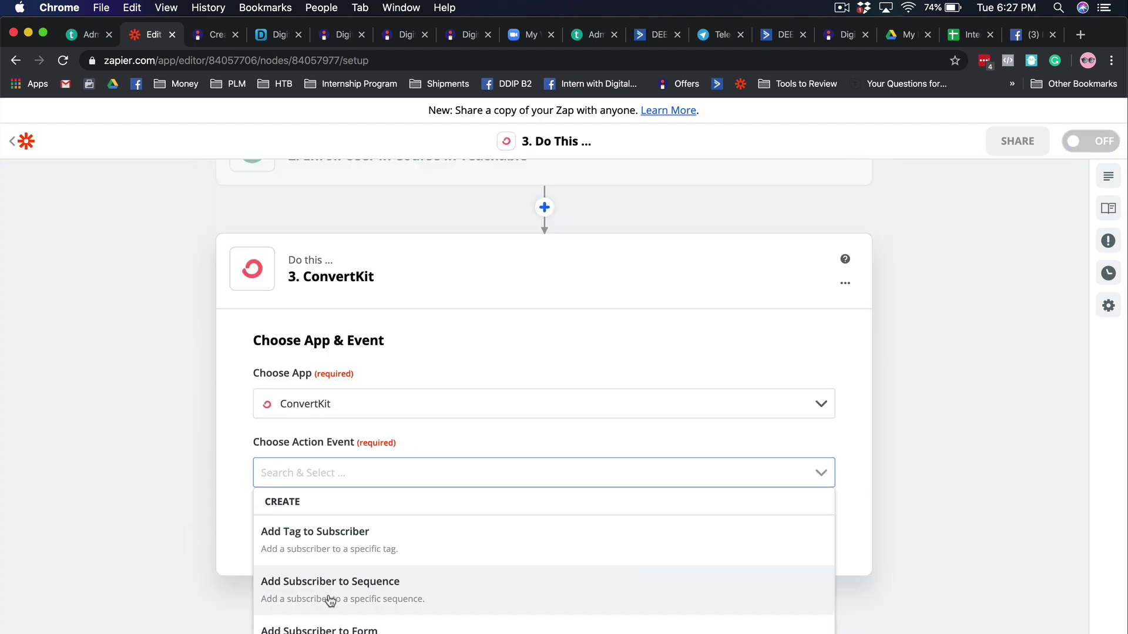
pyautogui.click(393, 599)
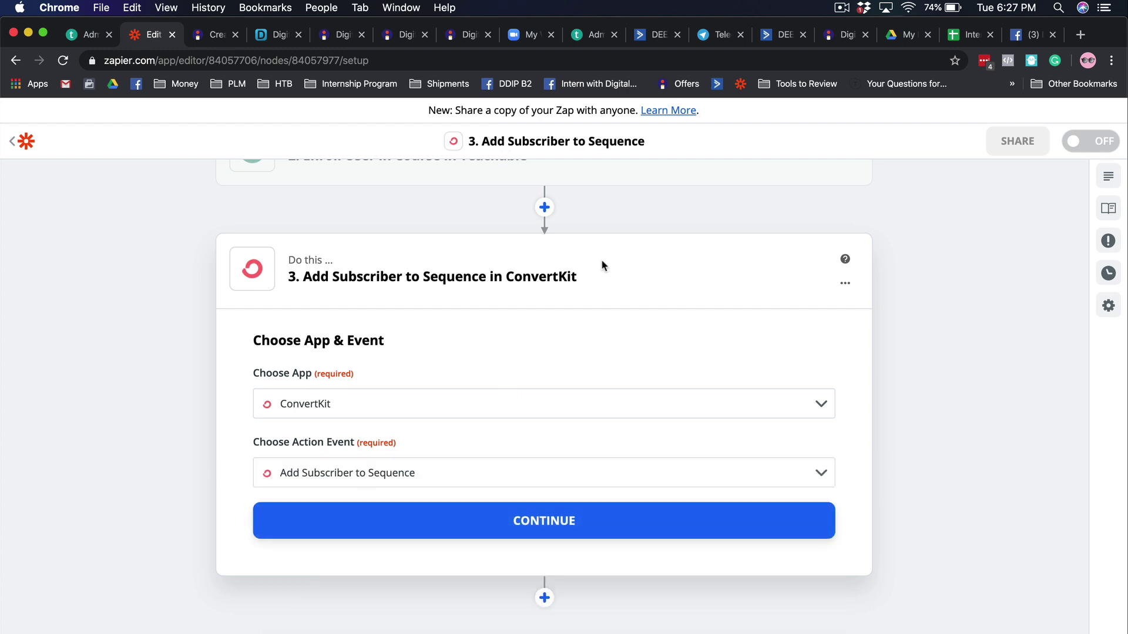
pyautogui.click(409, 533)
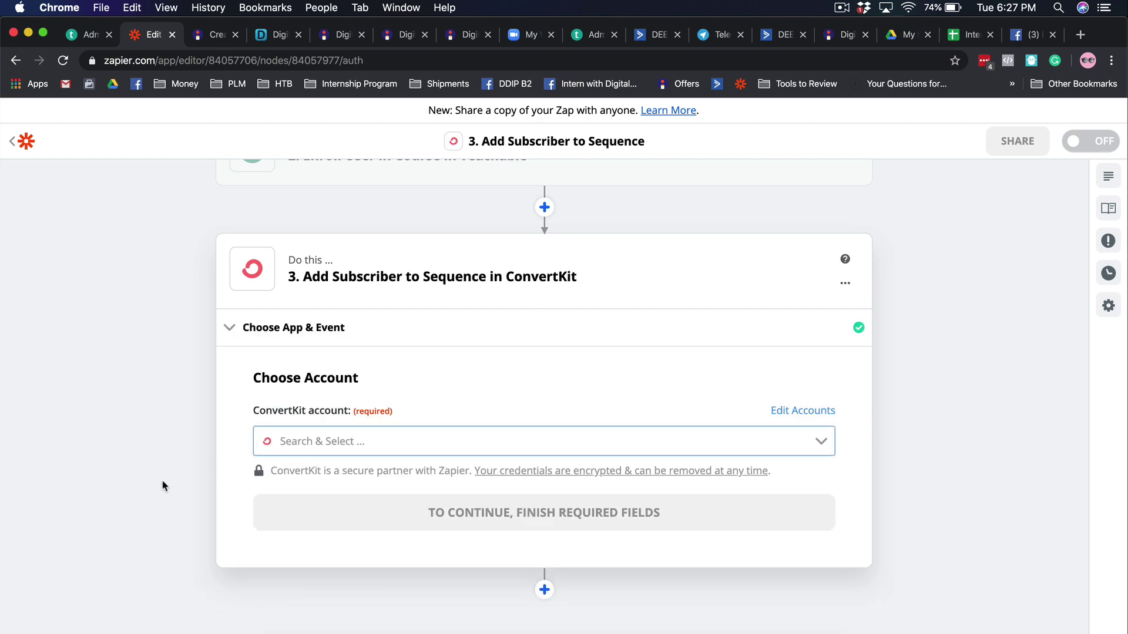
pyautogui.click(346, 447)
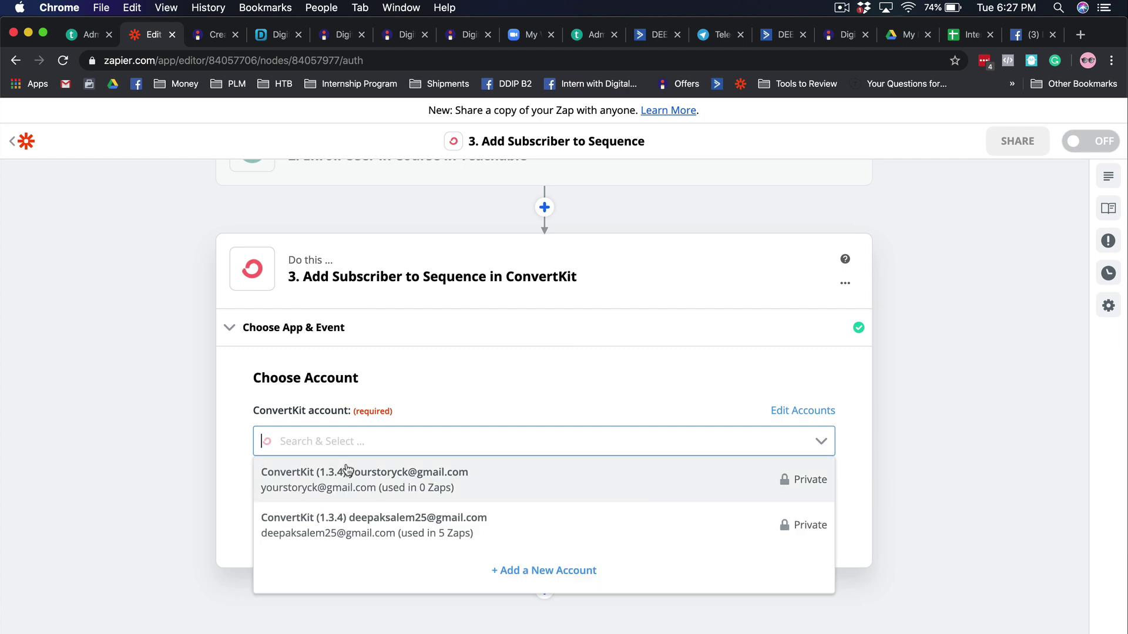
pyautogui.click(353, 530)
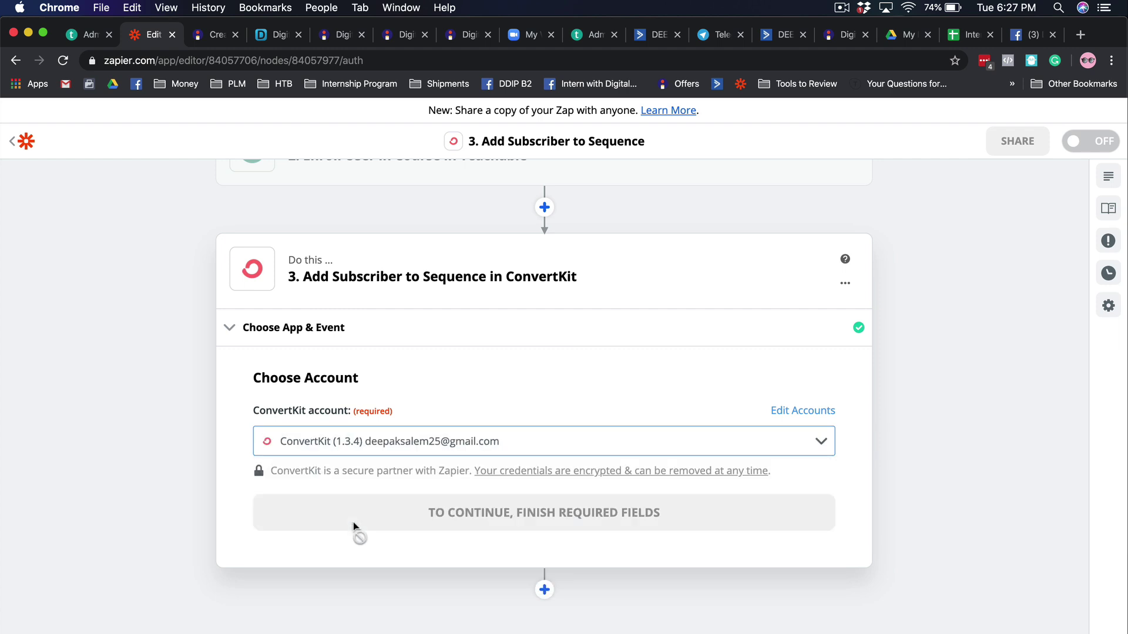
pyautogui.click(460, 523)
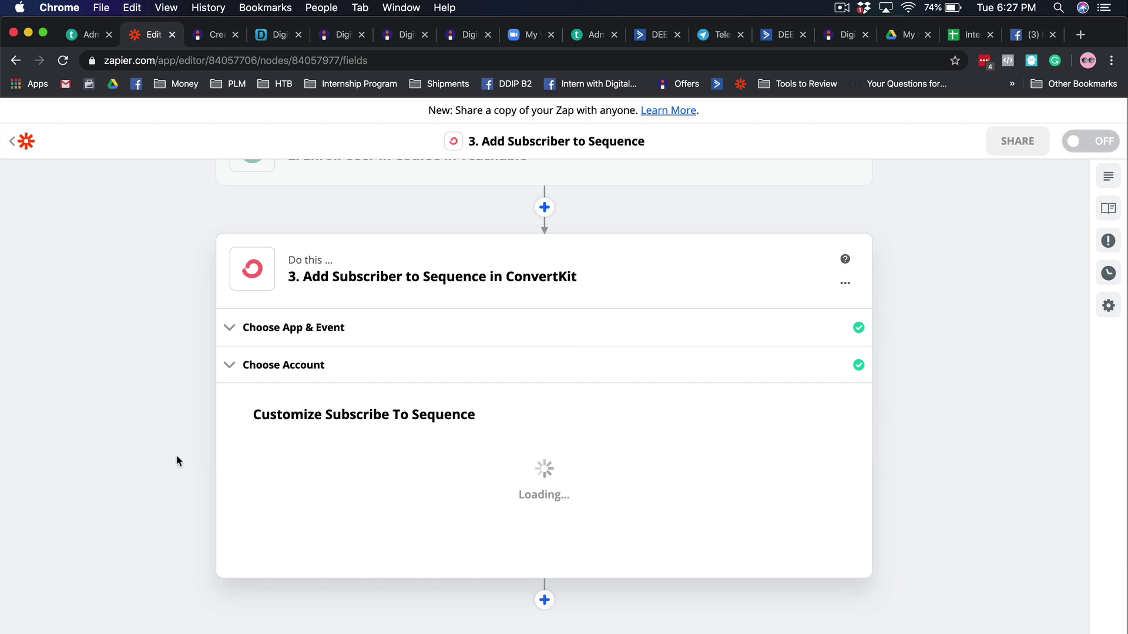
# - Map the buyer's email from the Catch Hook into the ConvertKit Email field
pyautogui.scroll(-2, 182, 451)
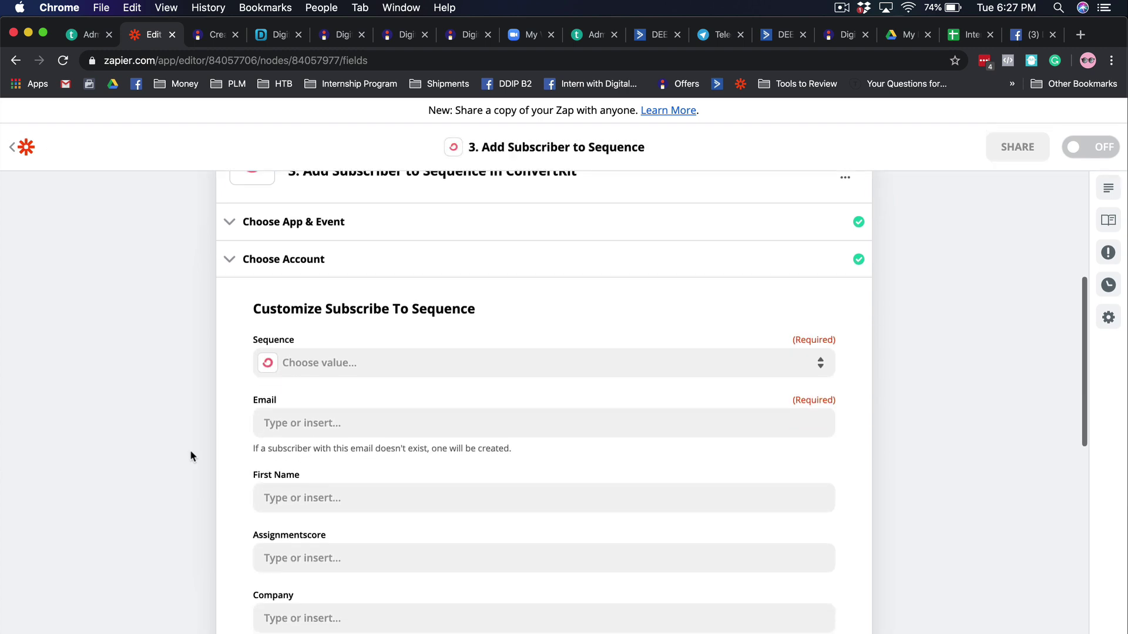
pyautogui.click(302, 423)
pyautogui.click(324, 537)
pyautogui.scroll(-3, 145, 486)
pyautogui.click(301, 506)
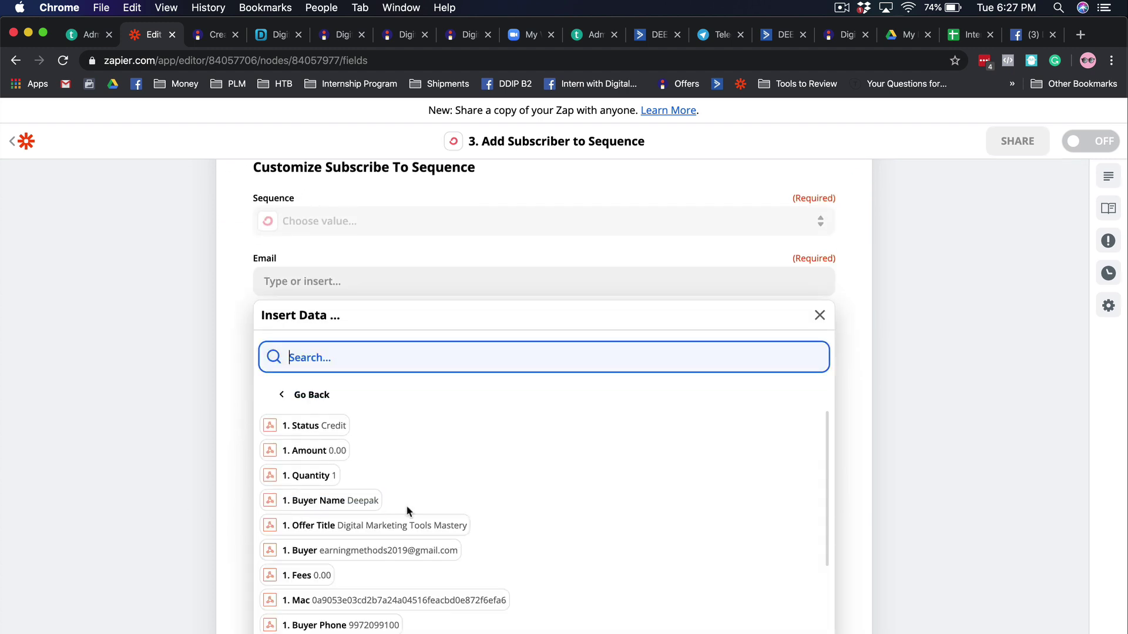
pyautogui.scroll(-1, 403, 508)
pyautogui.click(393, 511)
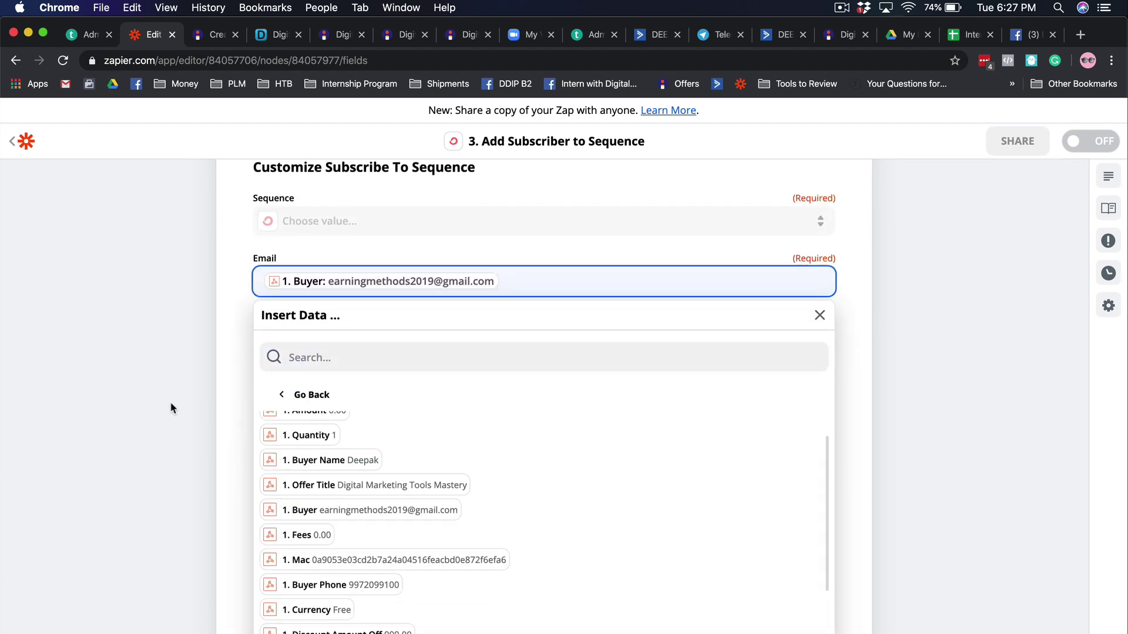
pyautogui.click(171, 407)
# - Map 1. Buyer Name from the Catch Hook into First Name
pyautogui.click(312, 356)
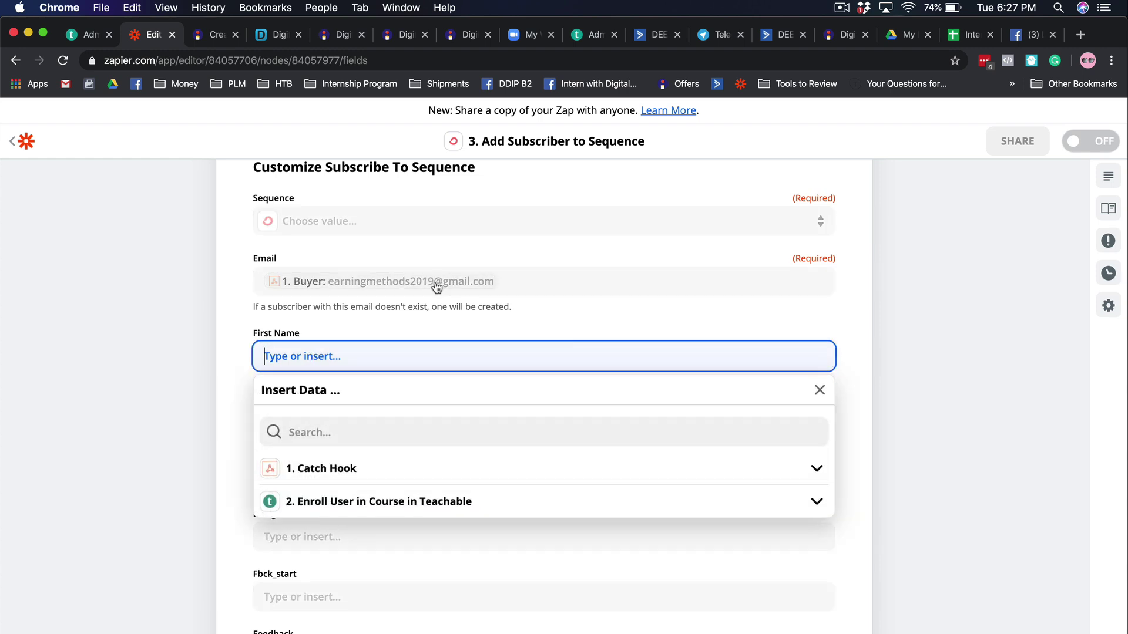
pyautogui.click(381, 470)
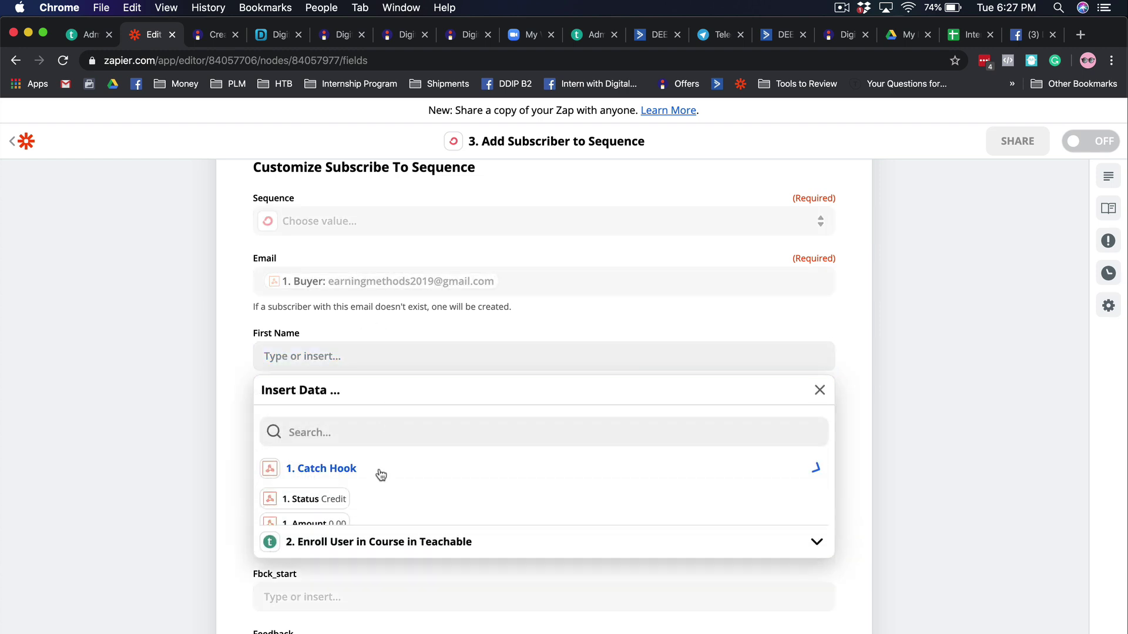
pyautogui.scroll(-2, 382, 484)
pyautogui.click(356, 492)
pyautogui.scroll(-2, 410, 470)
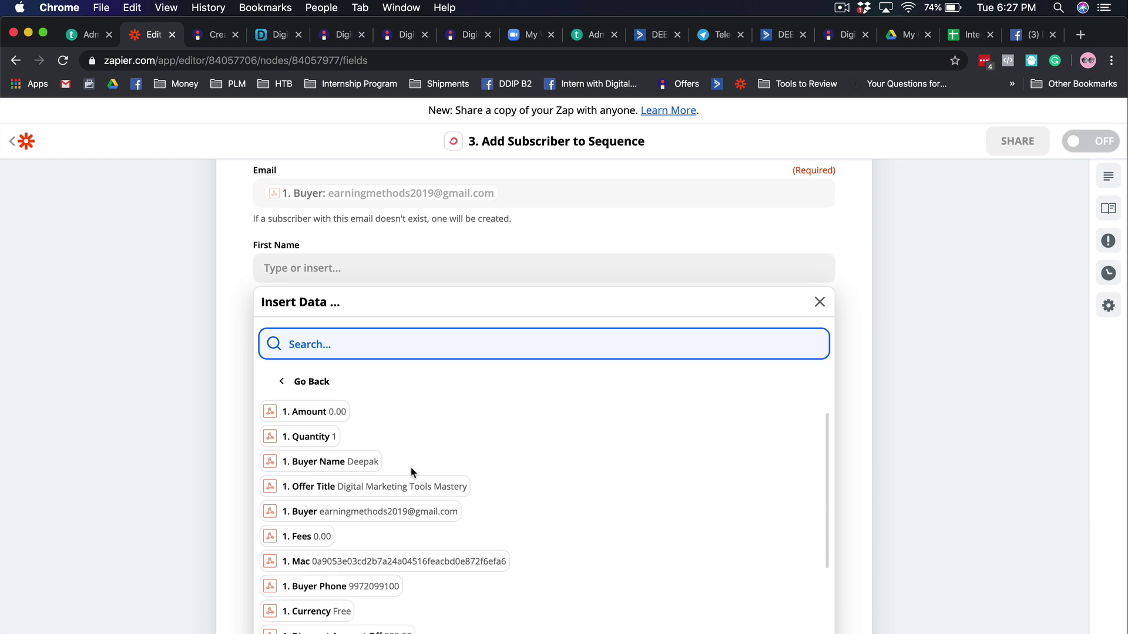
pyautogui.click(360, 463)
pyautogui.click(125, 373)
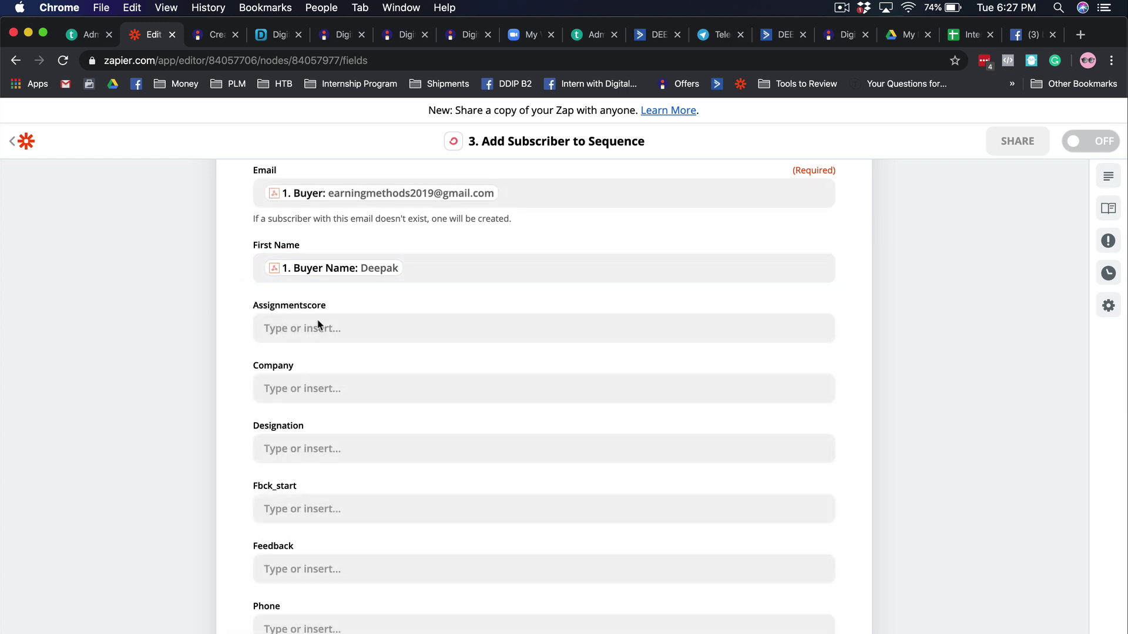
pyautogui.scroll(-5, 644, 437)
pyautogui.scroll(-2, 643, 437)
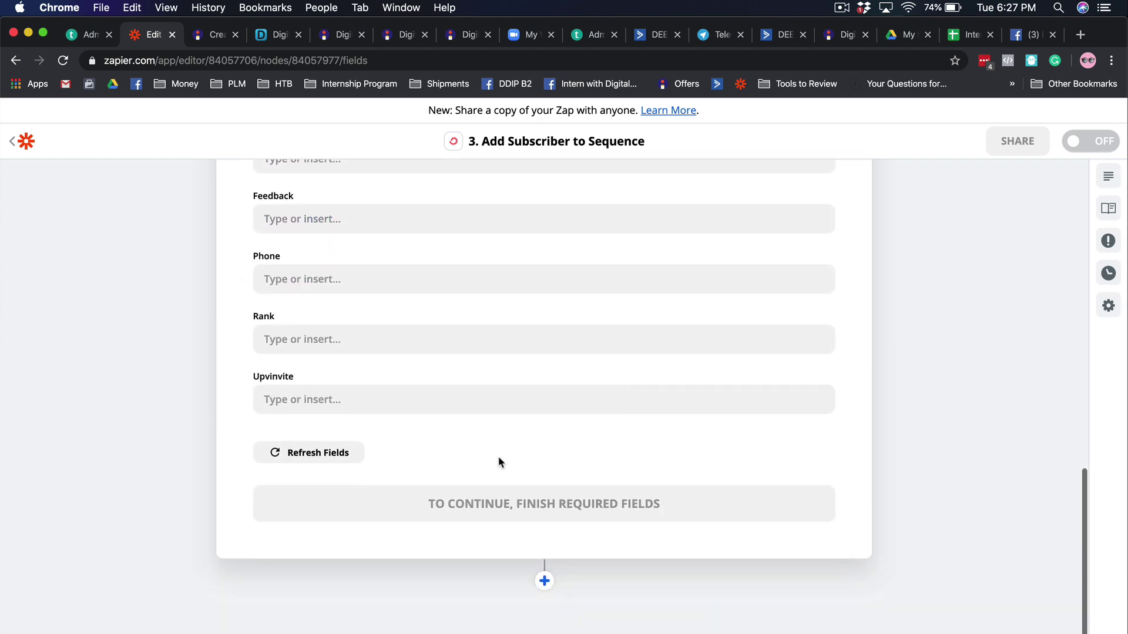
pyautogui.scroll(8, 459, 444)
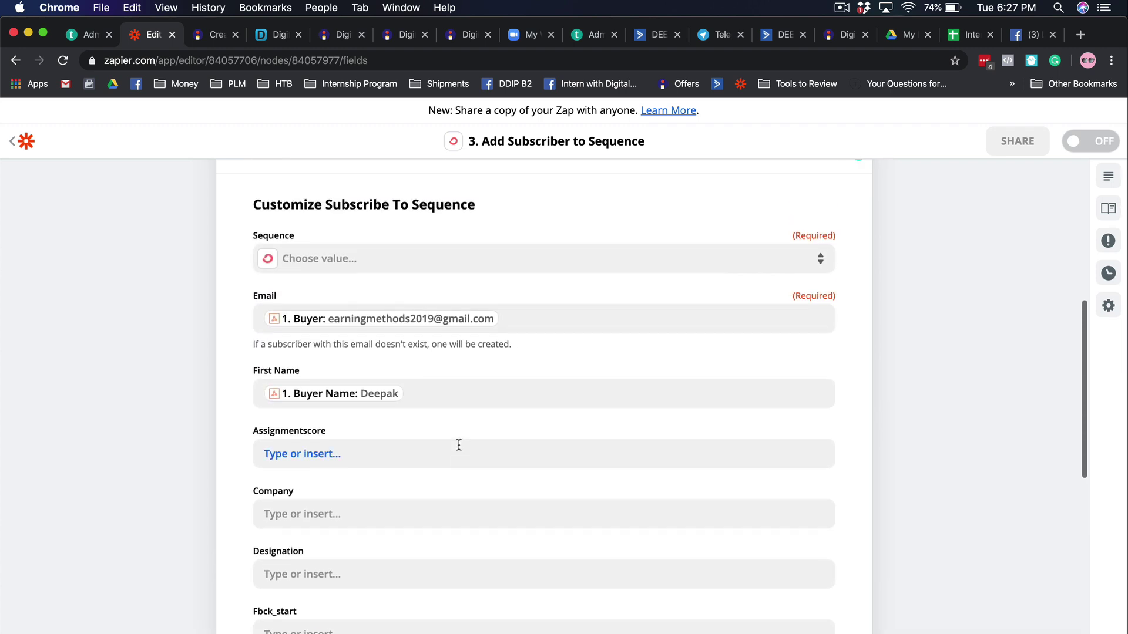
# - Choose the Digital Marketing Tools - Customers sequence and continue to the test
pyautogui.click(397, 274)
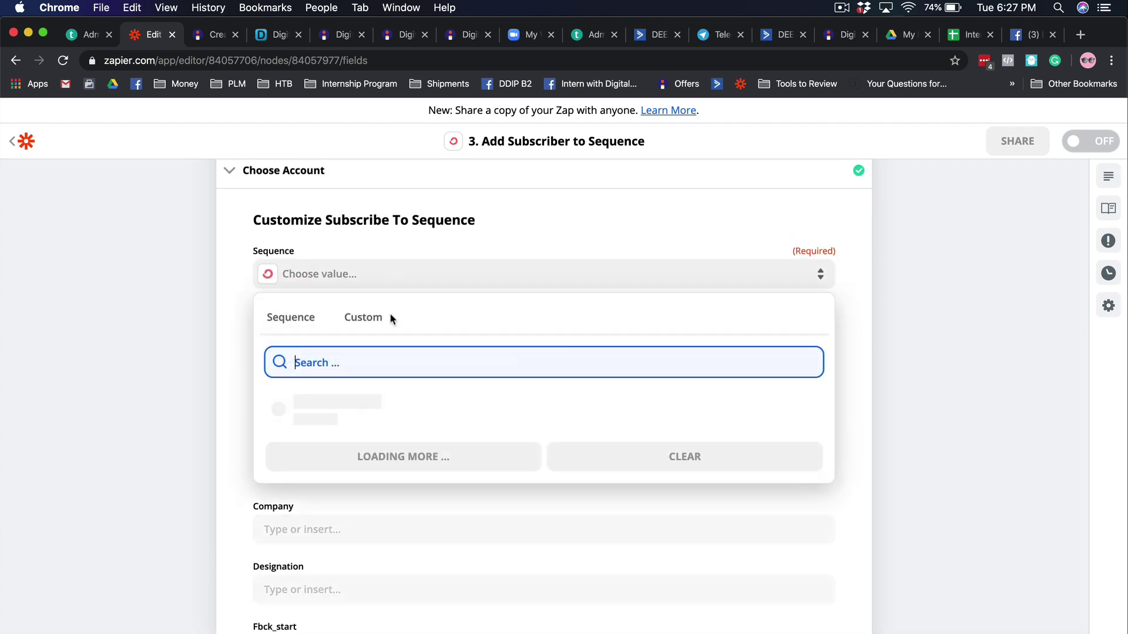
pyautogui.write('tool')
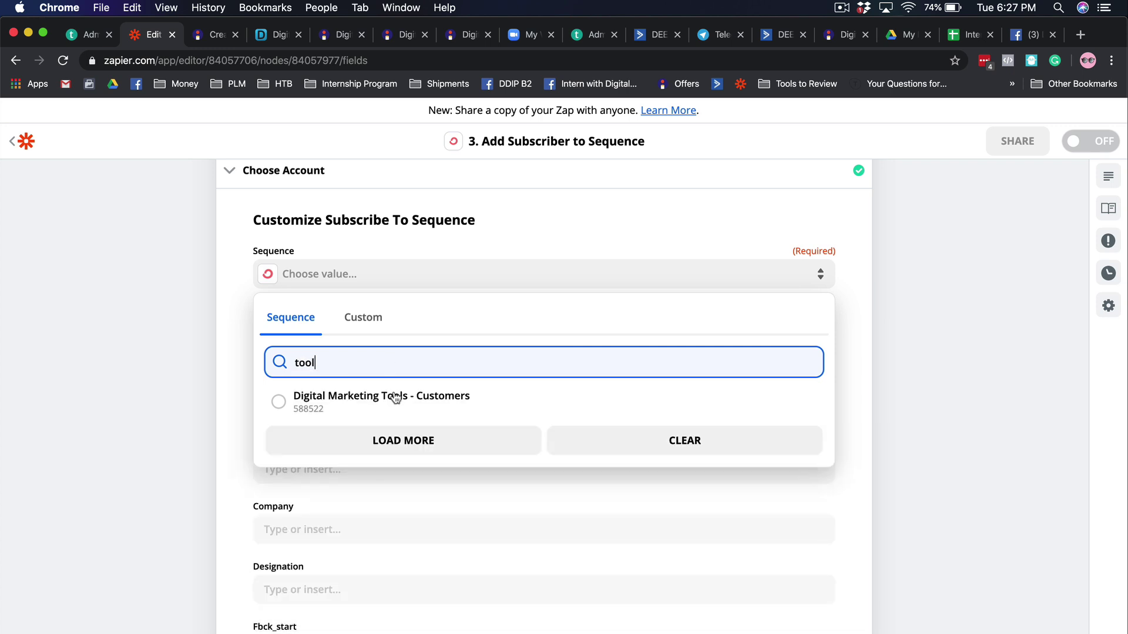
pyautogui.click(395, 398)
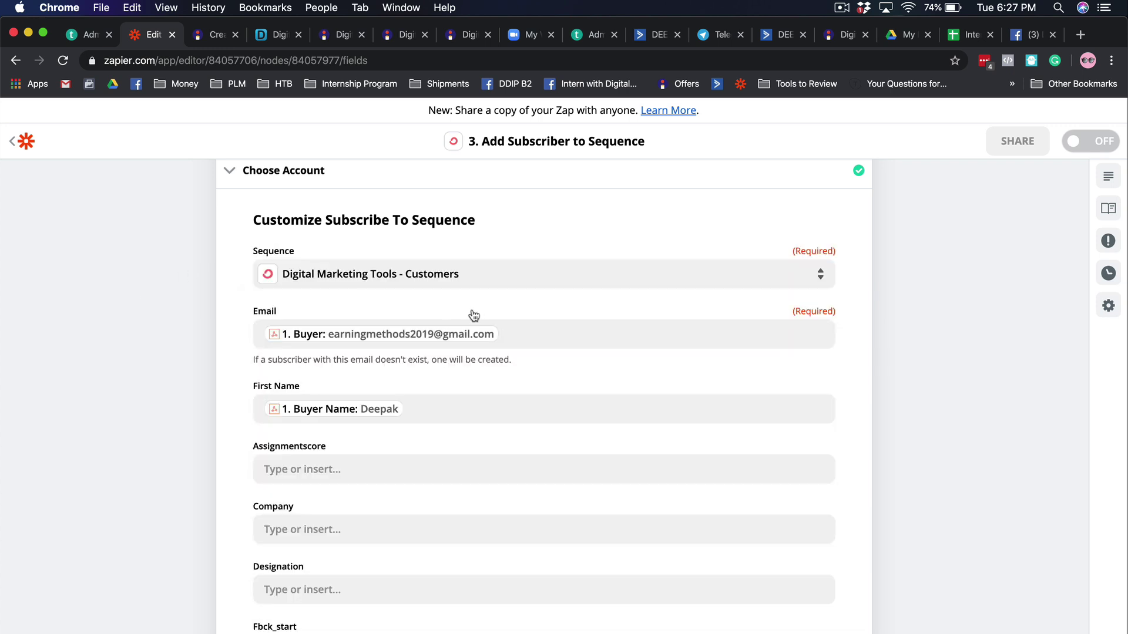
pyautogui.scroll(-3, 158, 309)
pyautogui.scroll(10, 161, 303)
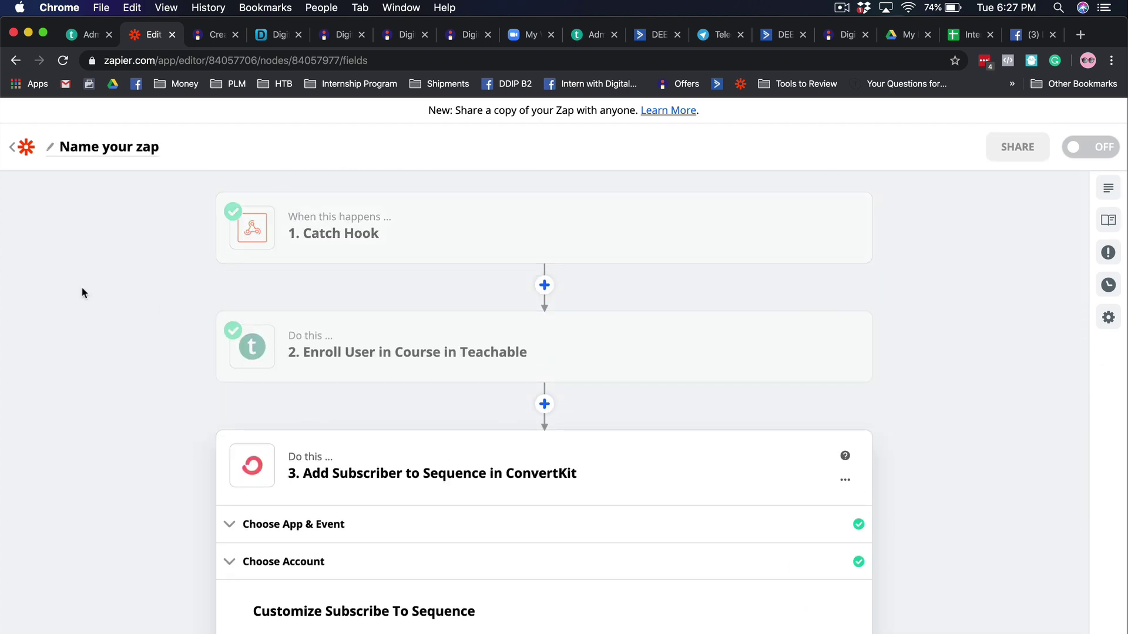
pyautogui.scroll(-2, 82, 292)
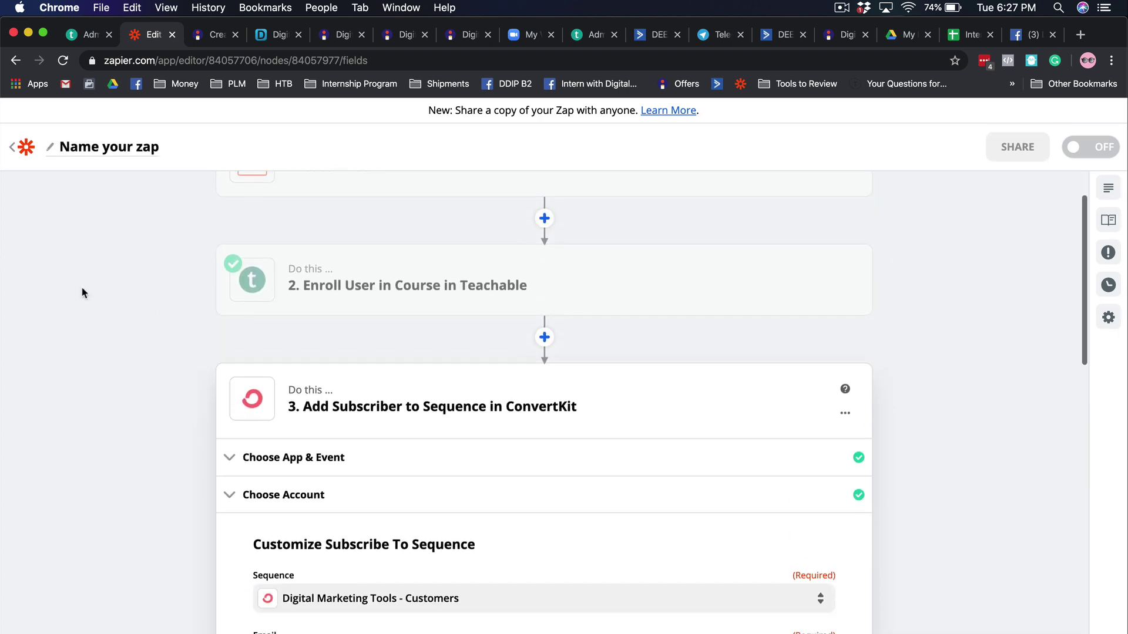
pyautogui.scroll(-5, 202, 309)
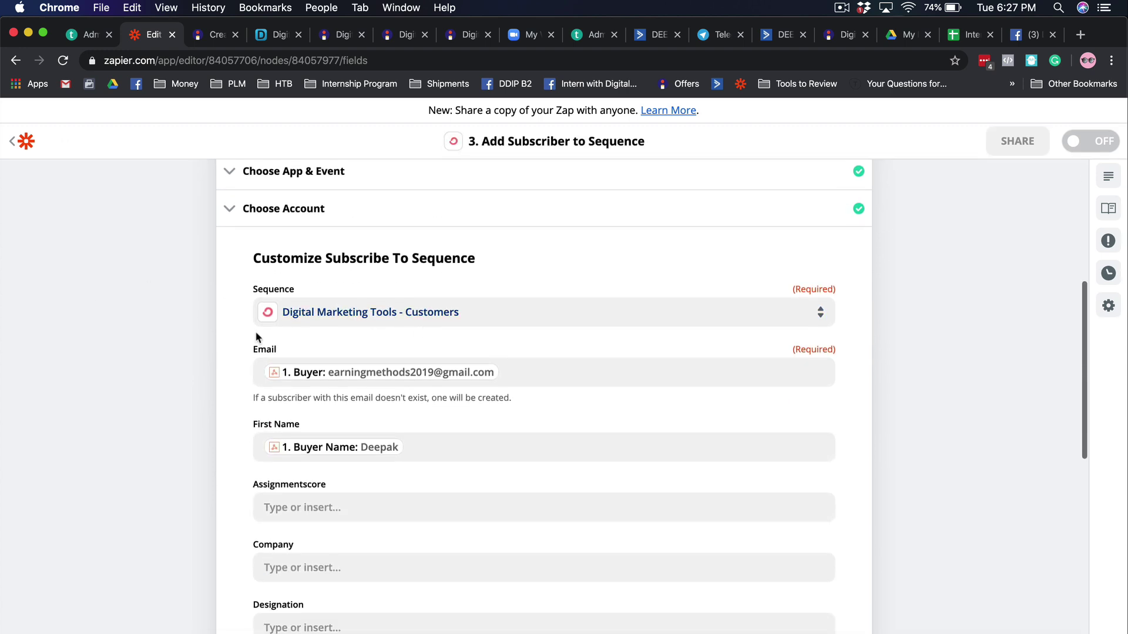
pyautogui.scroll(-10, 139, 319)
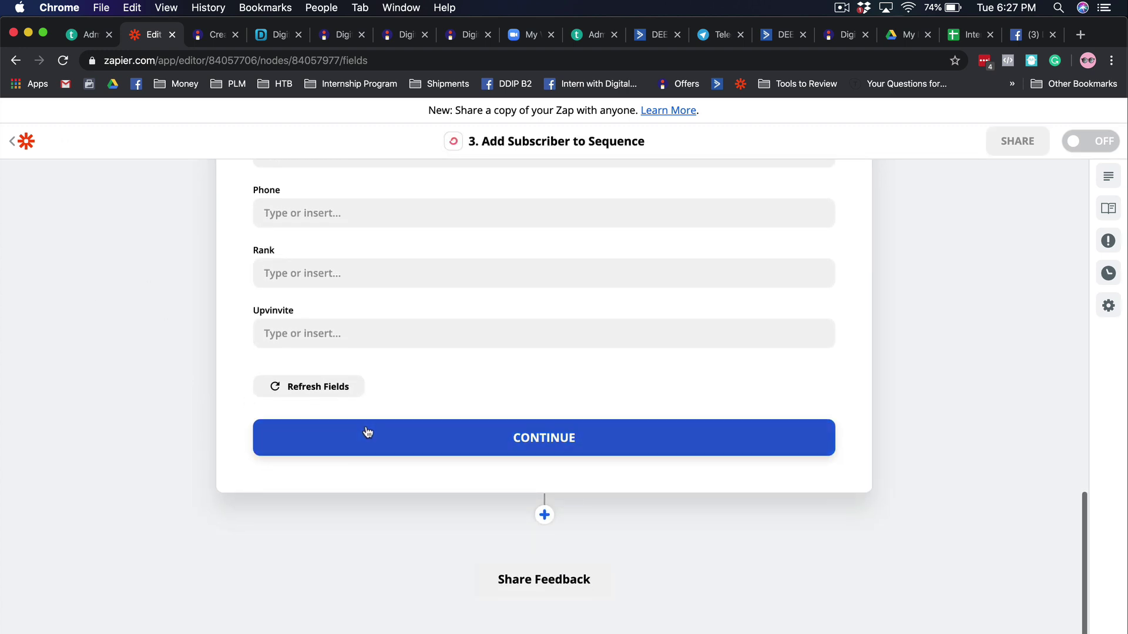
pyautogui.click(379, 433)
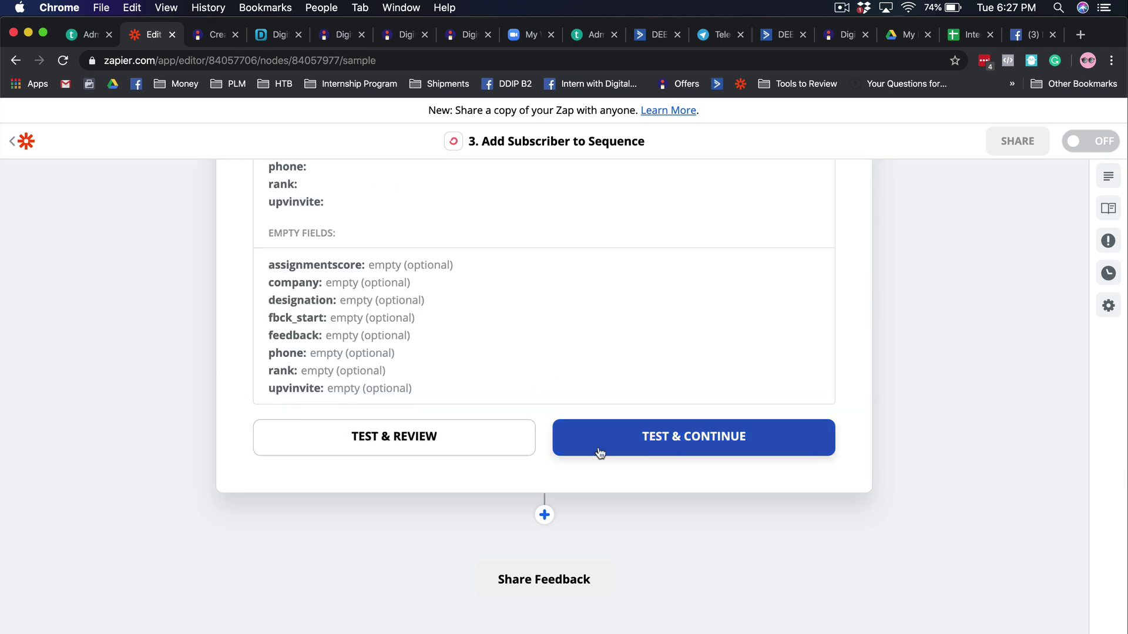
# - Send a test subscriber to ConvertKit from step 3, so all four sections are marked complete
pyautogui.click(627, 448)
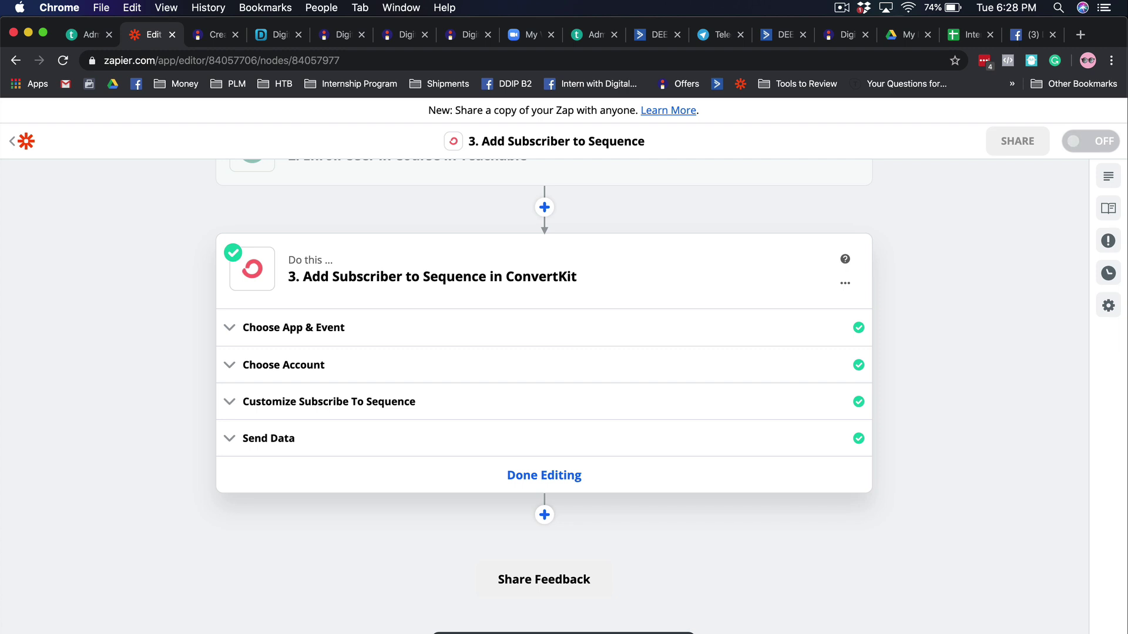
# - Rename the zap 'DMT Purchase > Teachable > CK' and go back to the DMT Mastery Delivery folder
pyautogui.scroll(4, 355, 226)
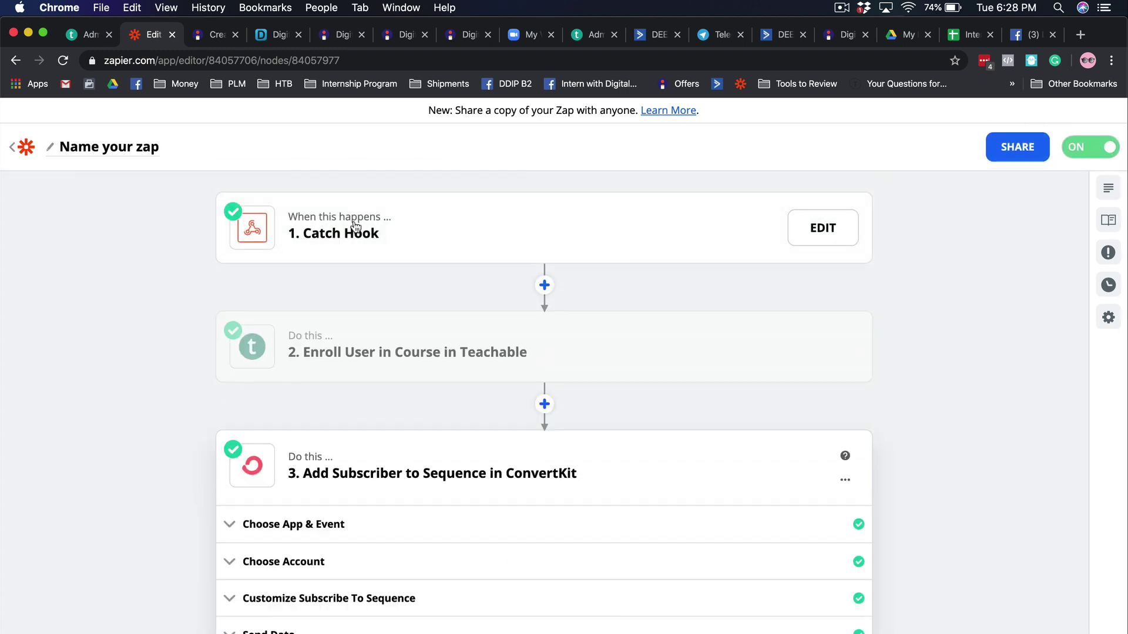
pyautogui.click(124, 151)
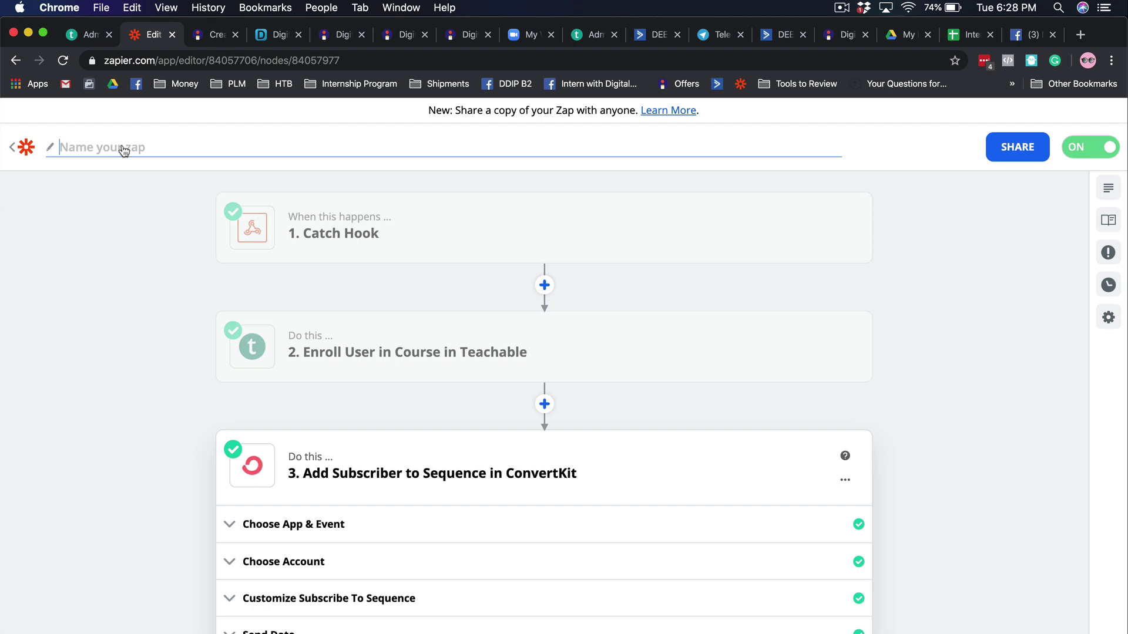
pyautogui.write('DMT Purchase ')
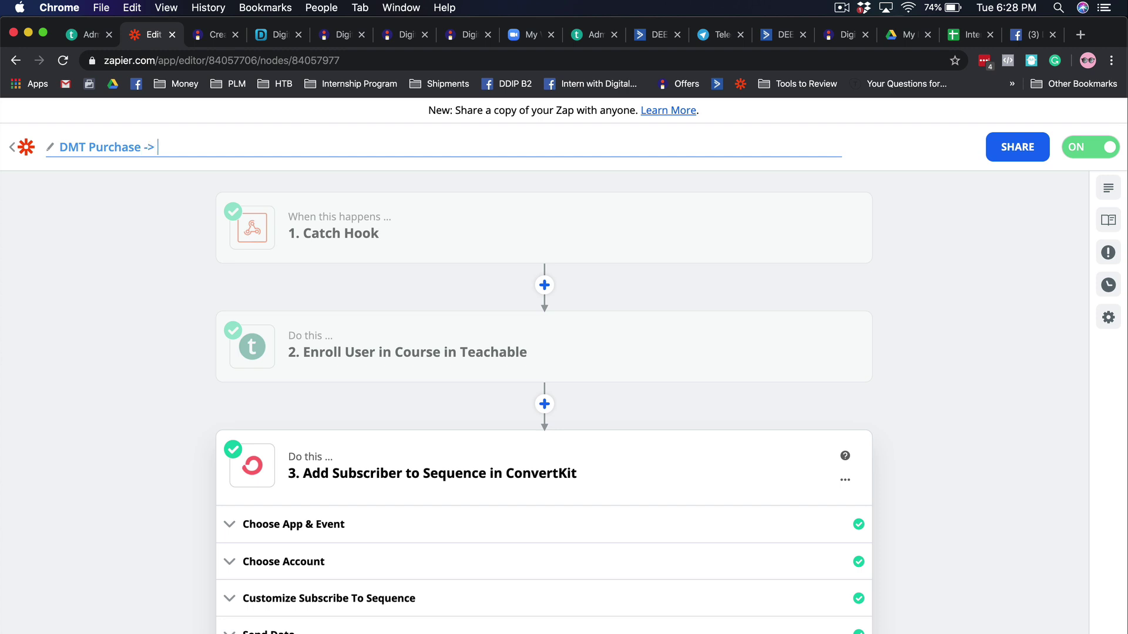
pyautogui.write('> Teachable > CK')
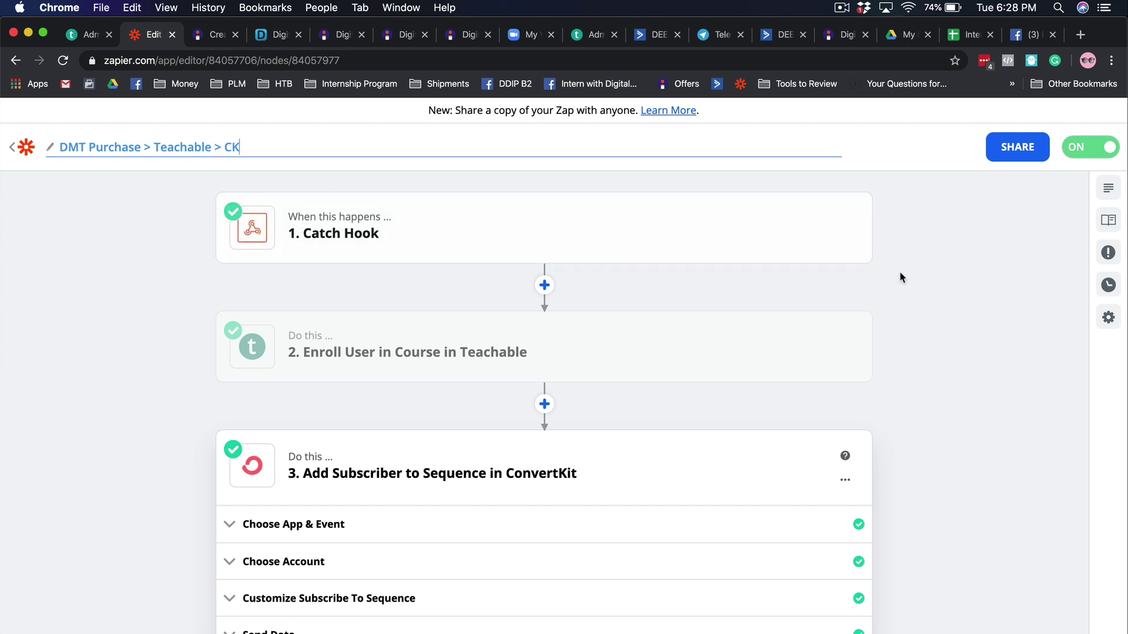
pyautogui.press('Return')
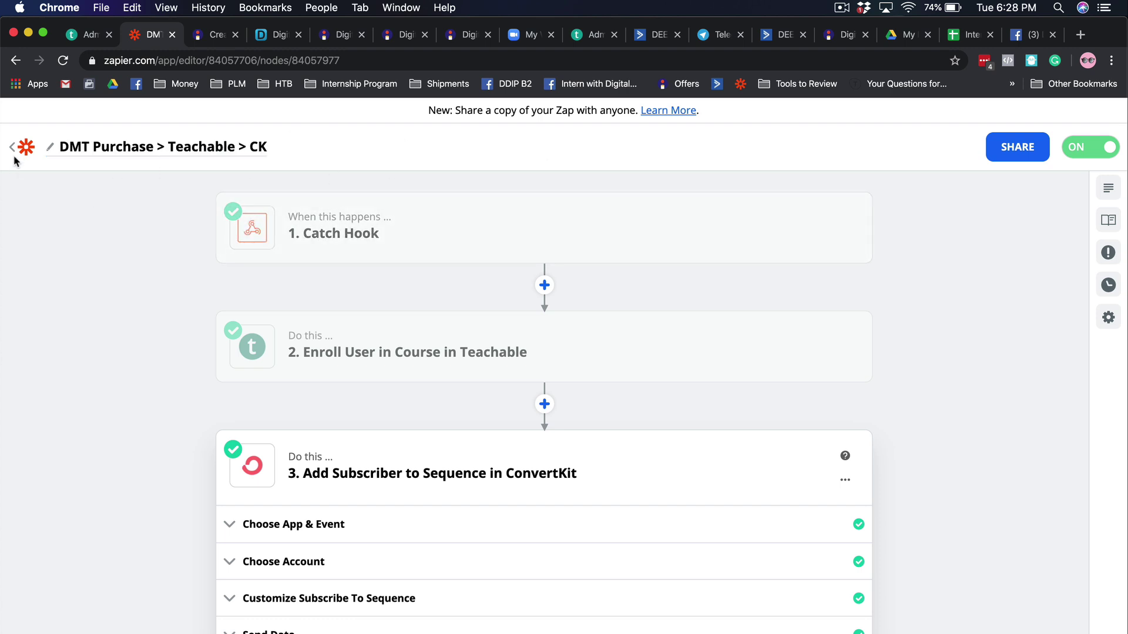
pyautogui.click(13, 148)
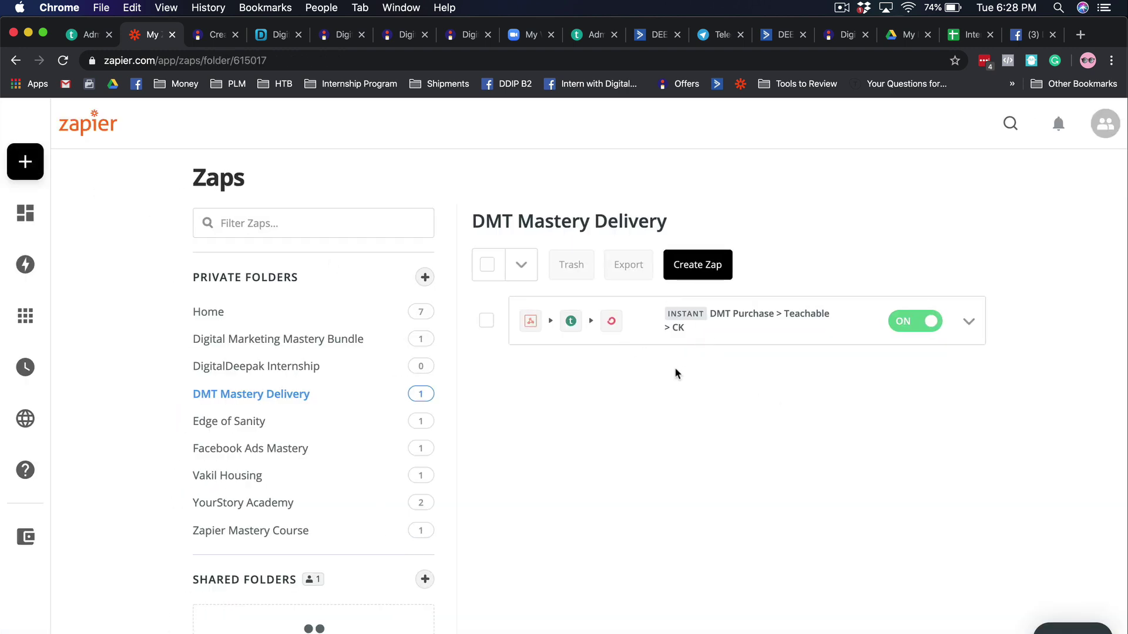
# - Refresh Instamojo's discount codes and open the CK2020 product page priced at ₹0
pyautogui.click(206, 35)
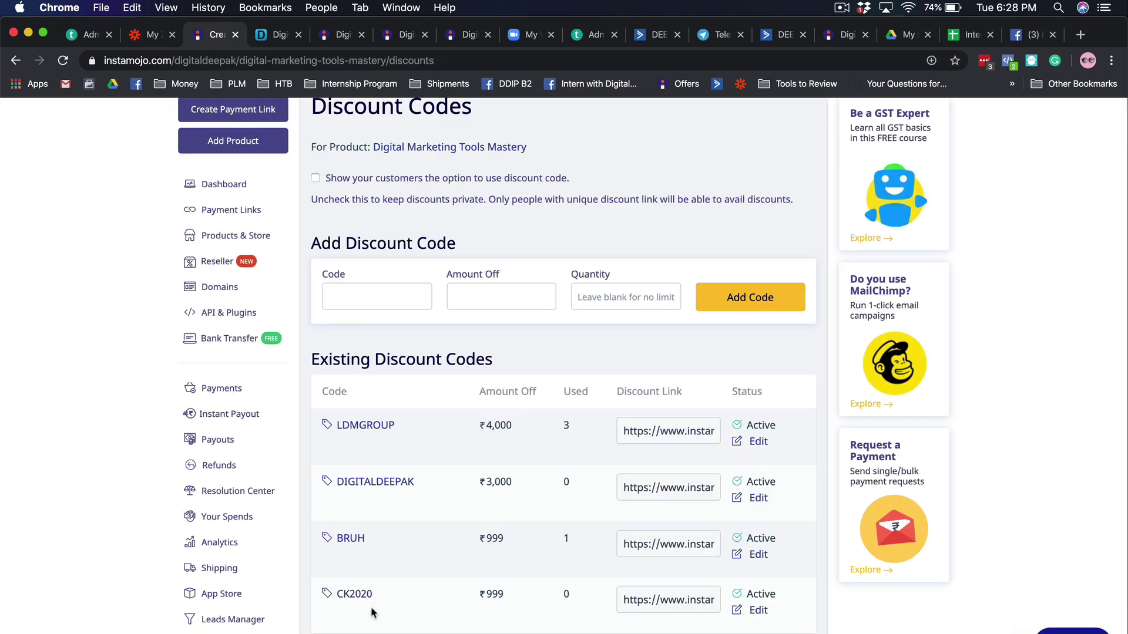
pyautogui.click(65, 64)
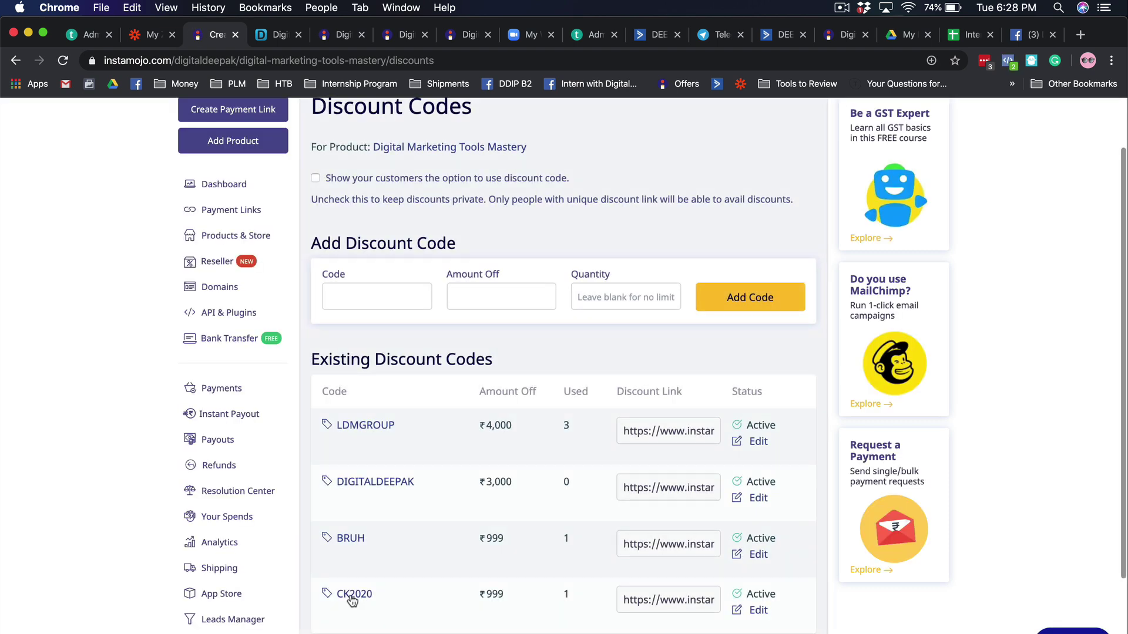
pyautogui.click(353, 595)
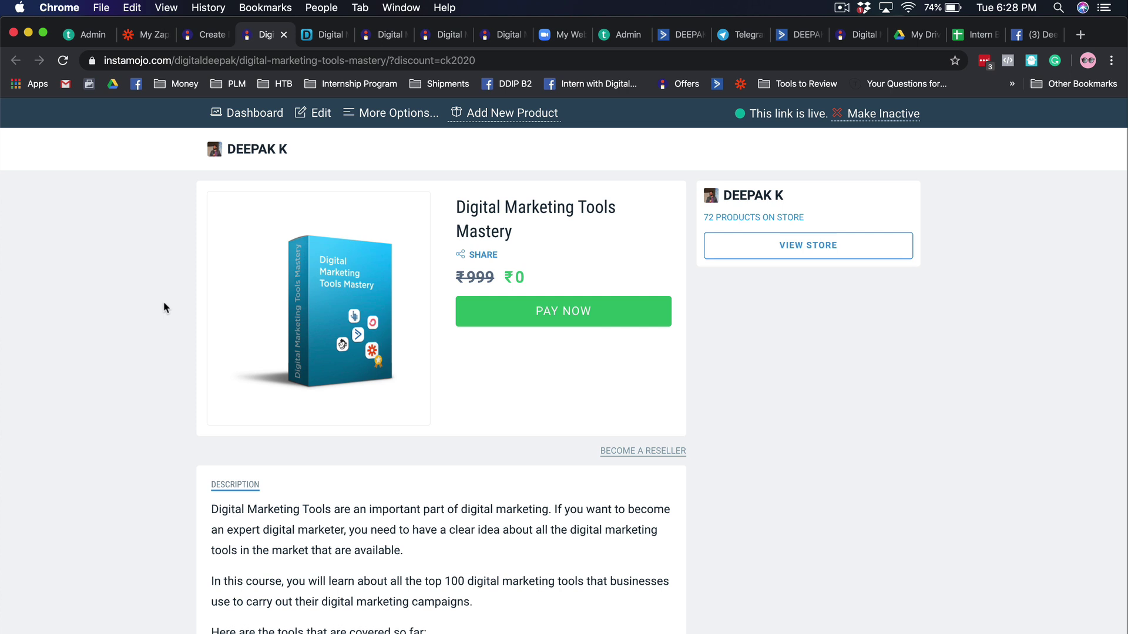
# - Claim Digital Marketing Tools Mastery for ₹0 with the buyer's name, e-mail address and phone number
pyautogui.click(546, 327)
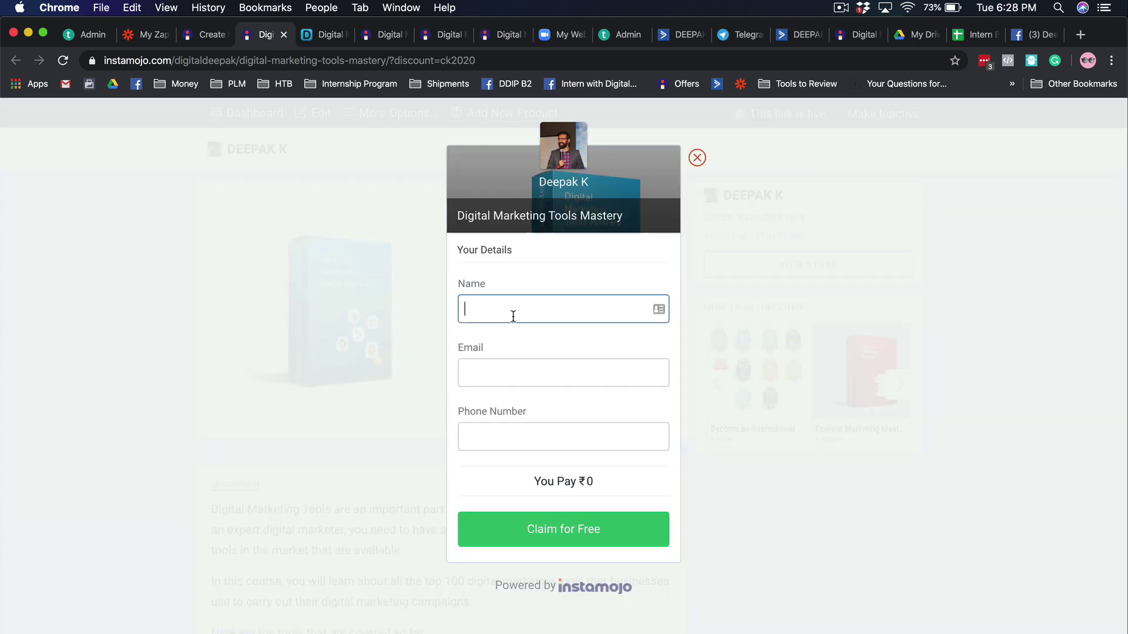
pyautogui.write('Deepak')
pyautogui.press('Tab')
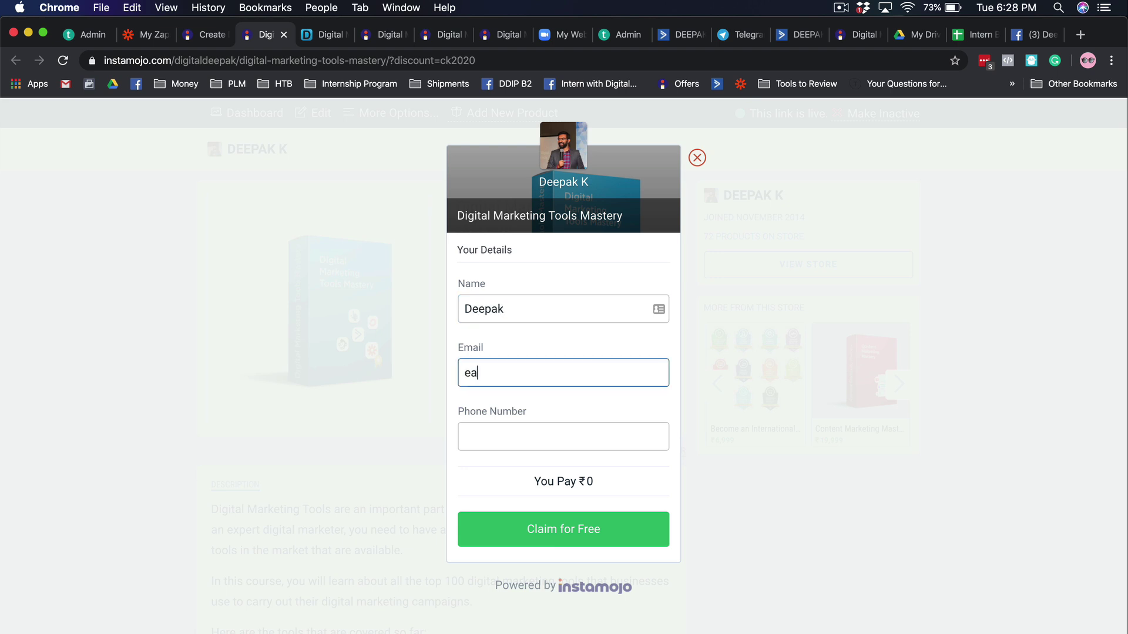
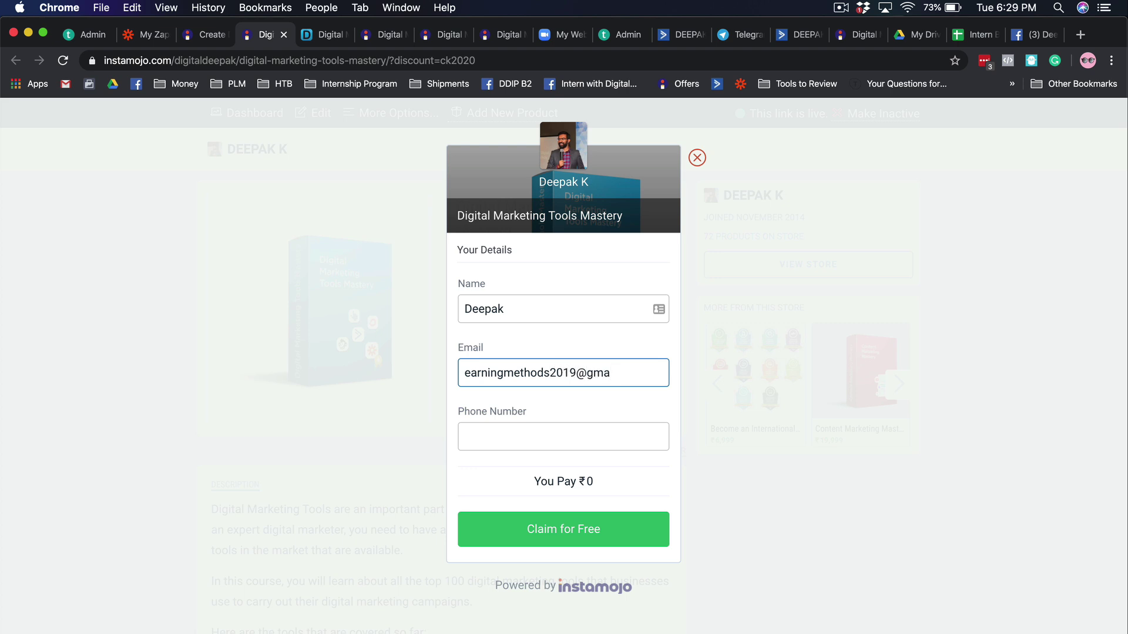
pyautogui.click(644, 440)
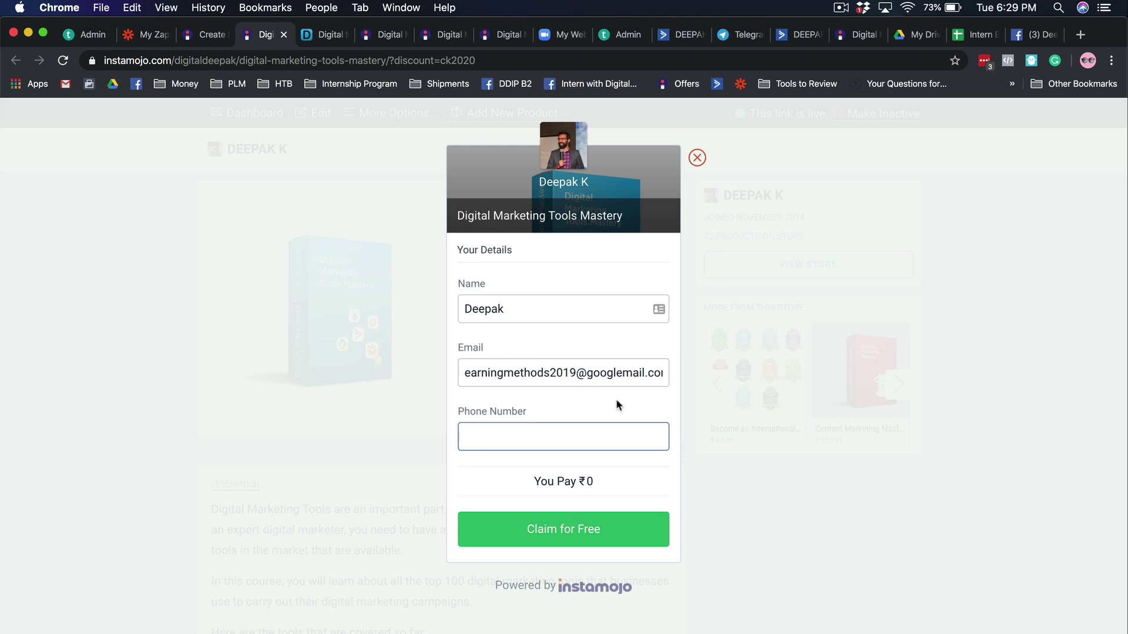
pyautogui.click(590, 518)
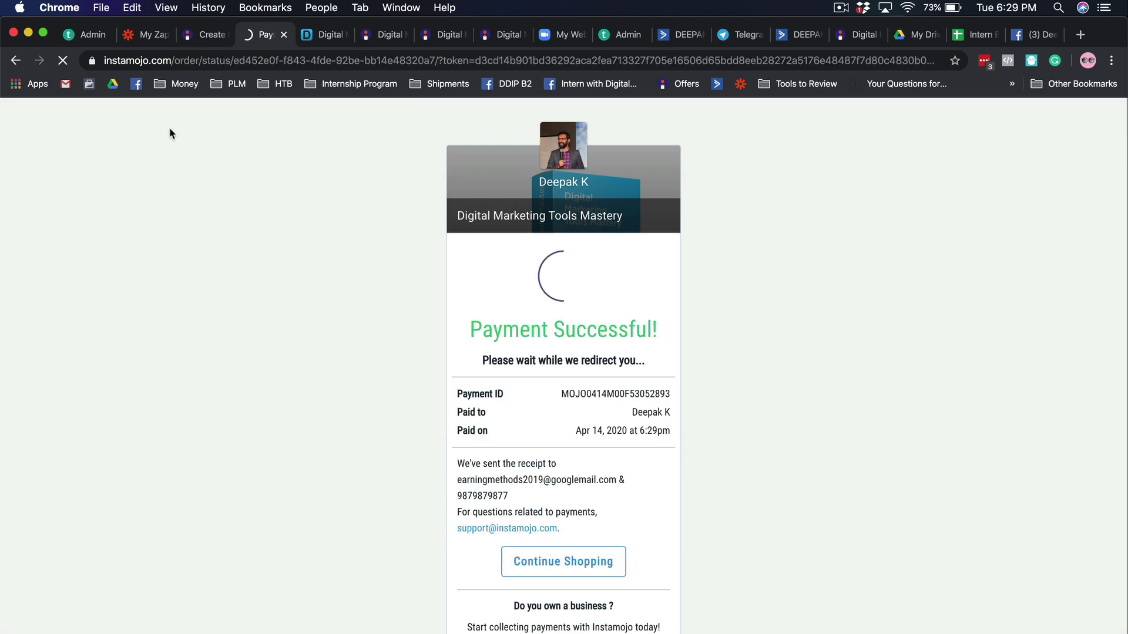
pyautogui.click(321, 8)
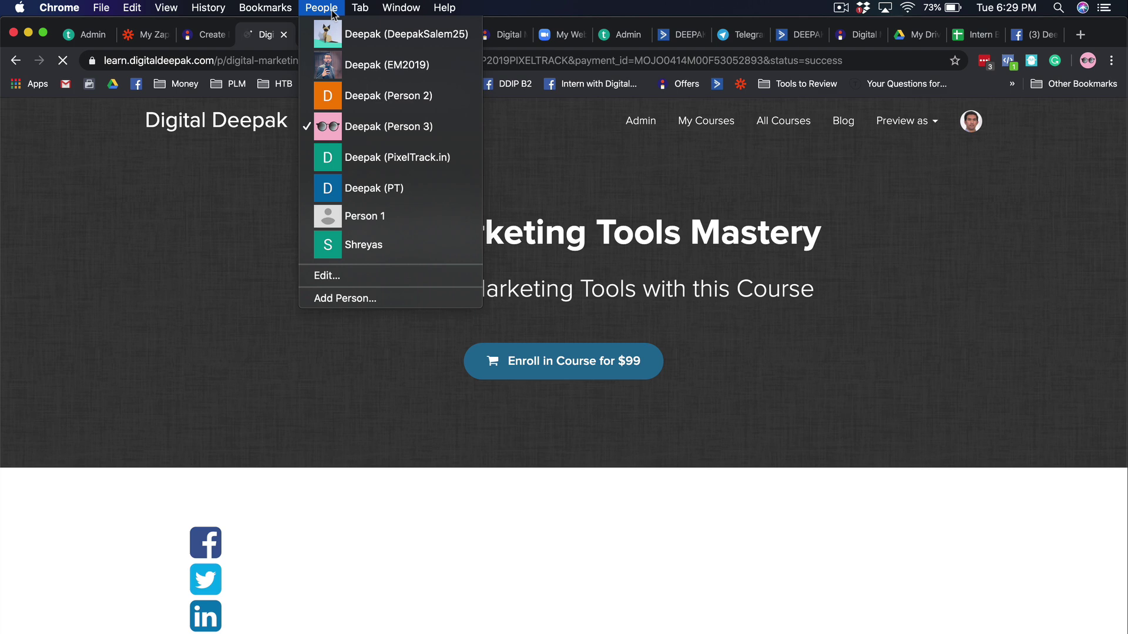
# - Load Gmail in another Chrome profile to see the Instamojo claim email in the inbox
pyautogui.click(340, 67)
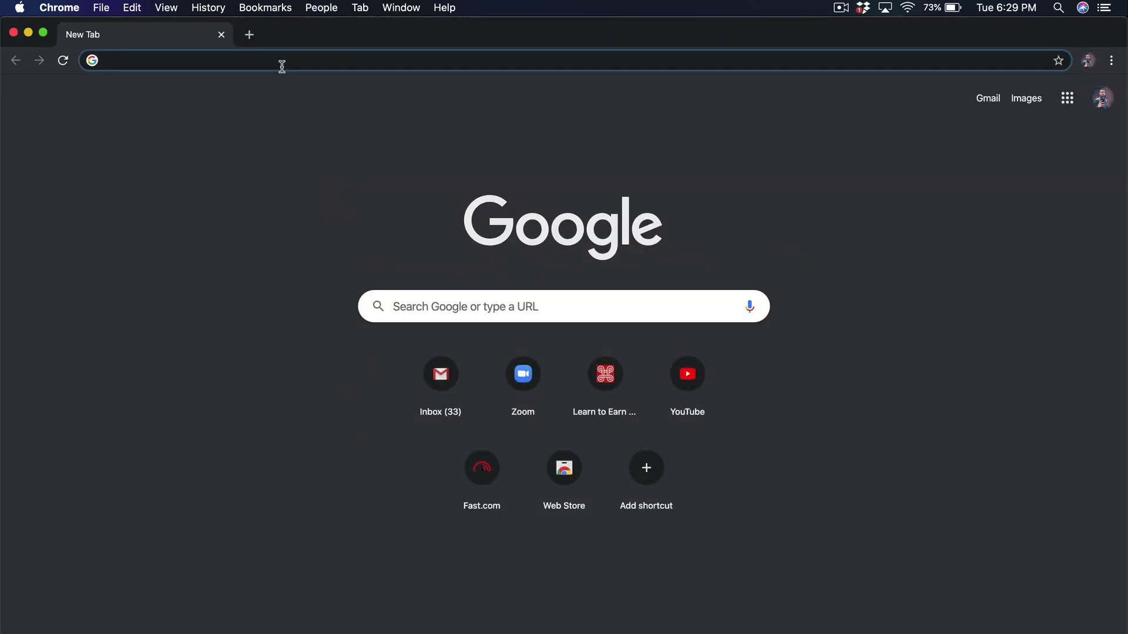
pyautogui.write('gm')
pyautogui.press('Return')
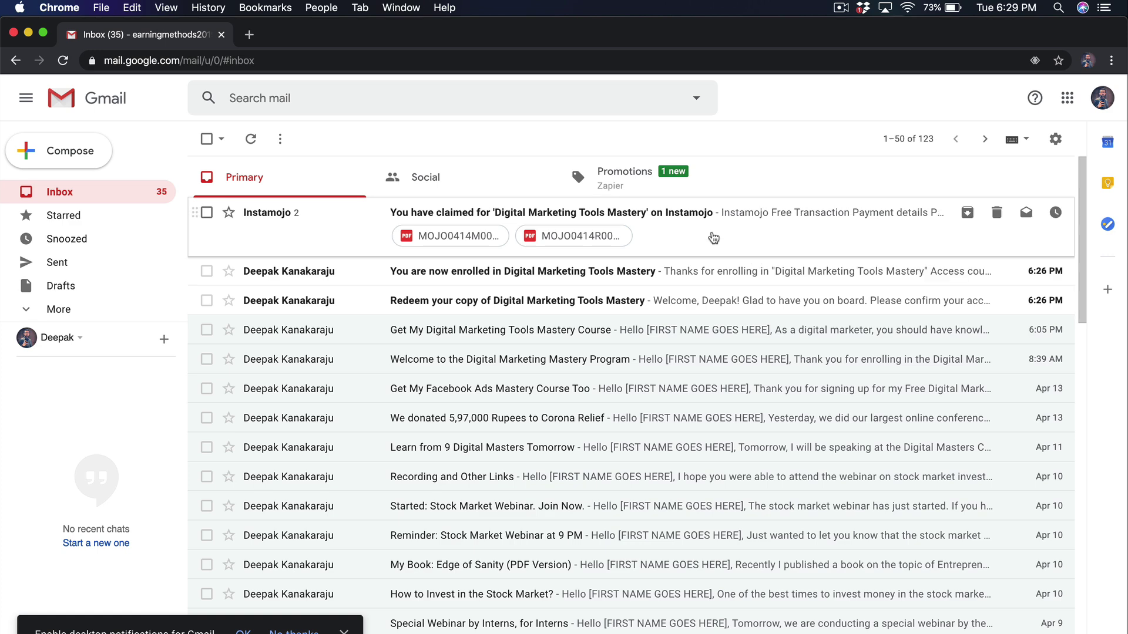
pyautogui.click(713, 237)
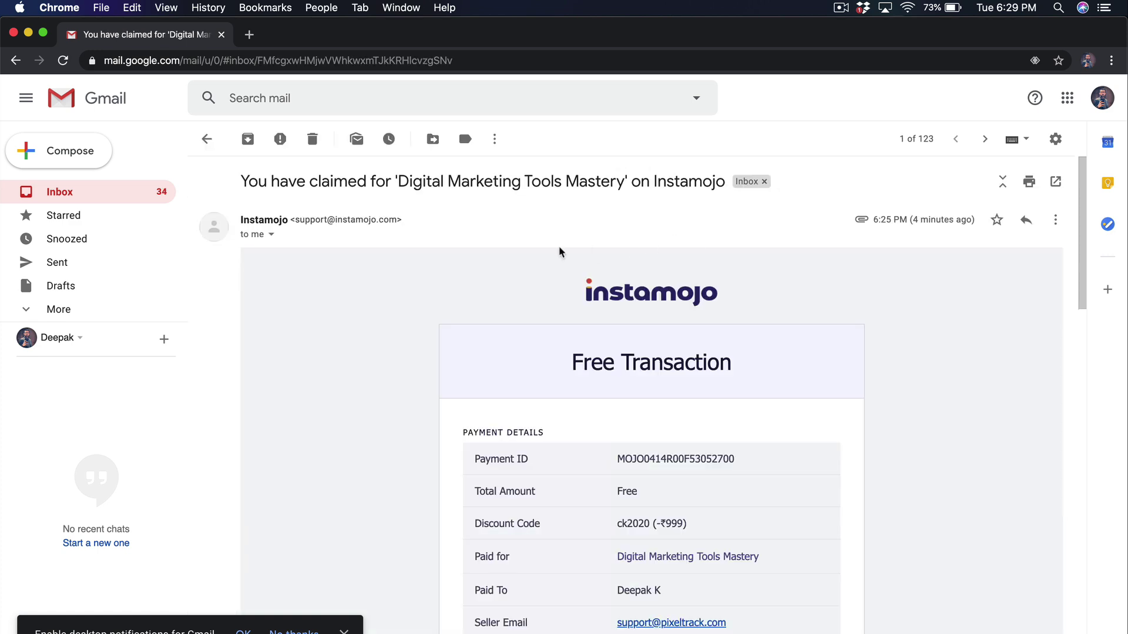
pyautogui.scroll(-5, 497, 253)
pyautogui.scroll(5, 497, 253)
pyautogui.scroll(-3, 497, 252)
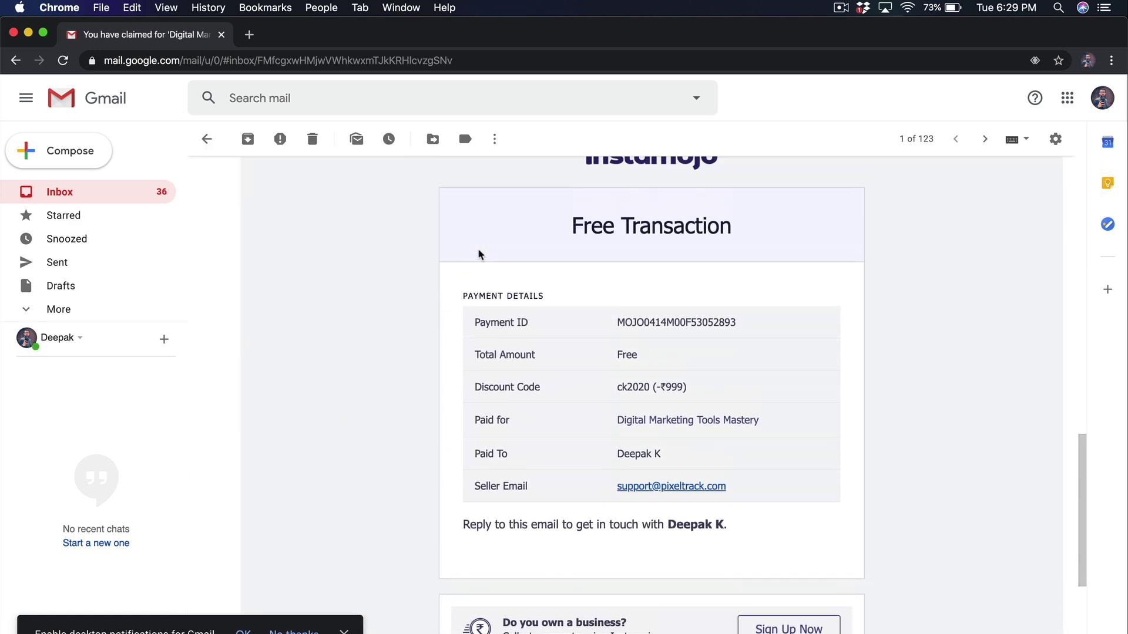
pyautogui.scroll(2, 446, 234)
pyautogui.click(346, 182)
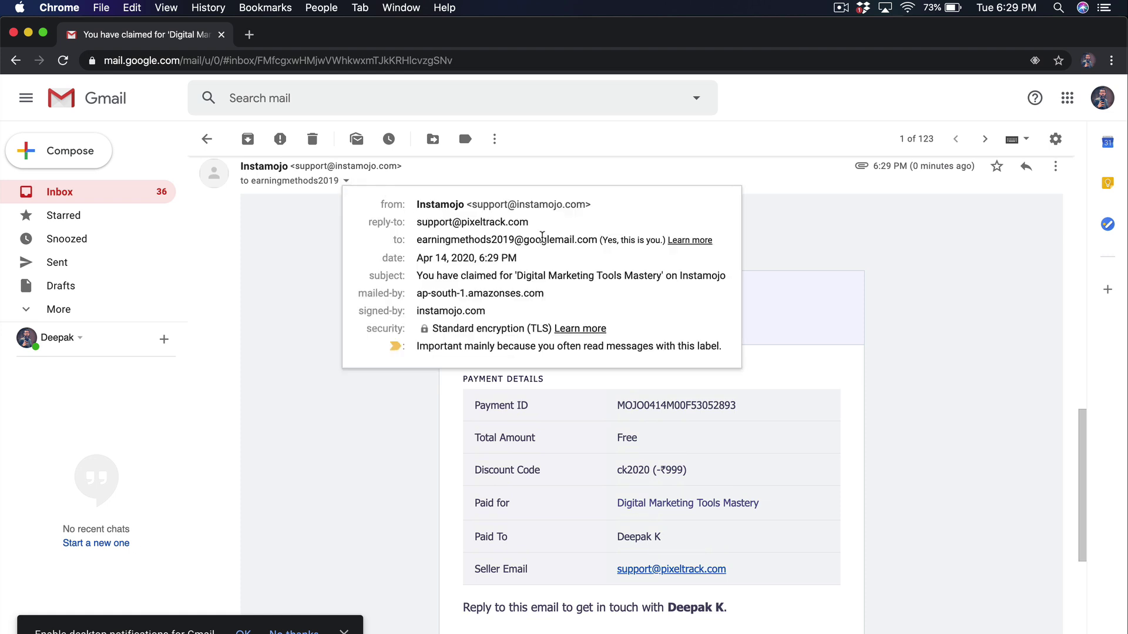
pyautogui.moveTo(418, 237); pyautogui.dragTo(599, 240)
pyautogui.click(817, 255)
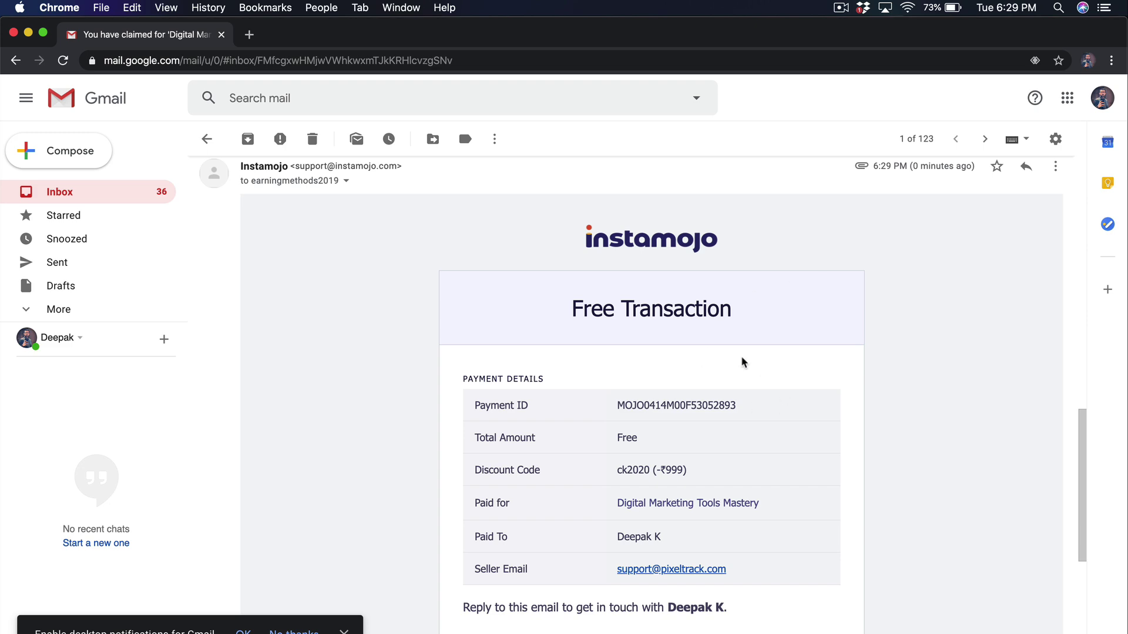
pyautogui.scroll(-8, 742, 360)
pyautogui.scroll(10, 744, 359)
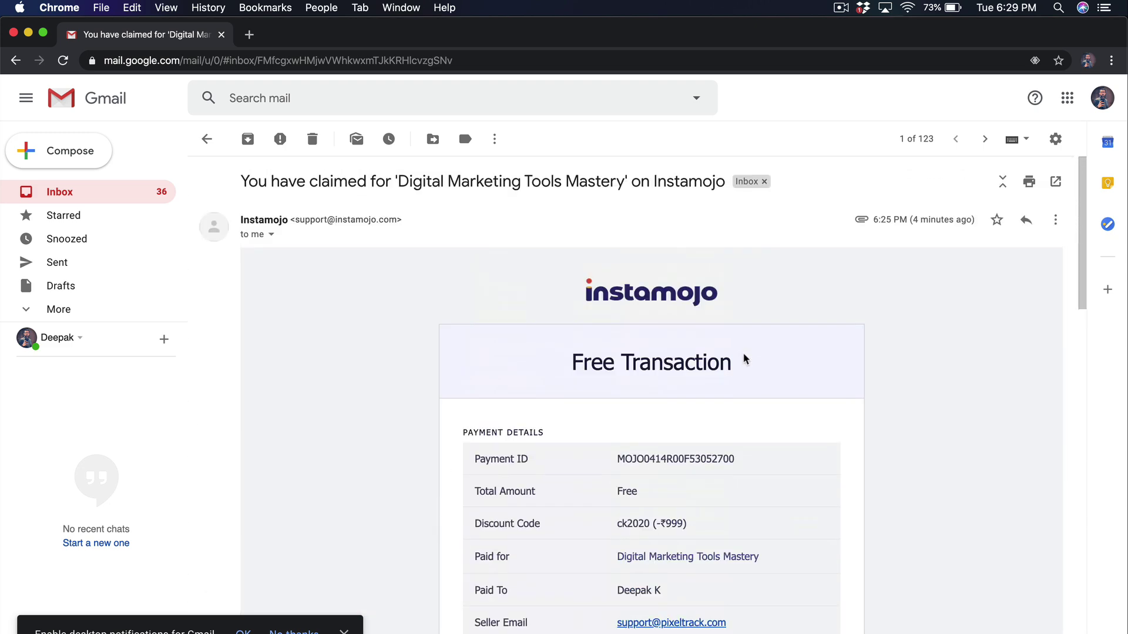
pyautogui.click(207, 139)
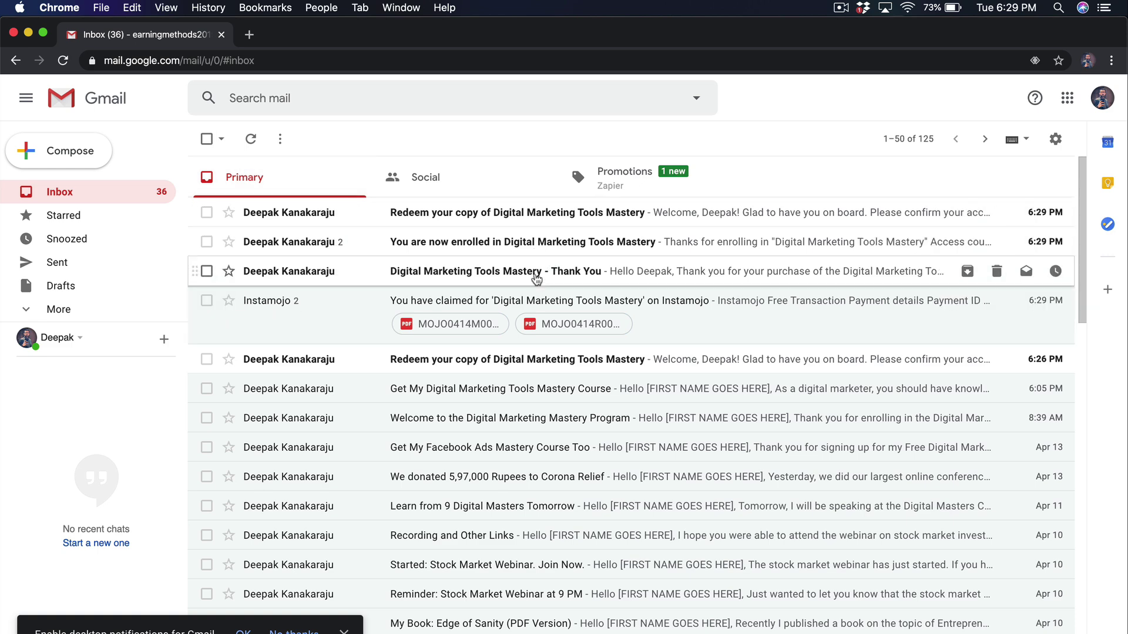
pyautogui.click(535, 276)
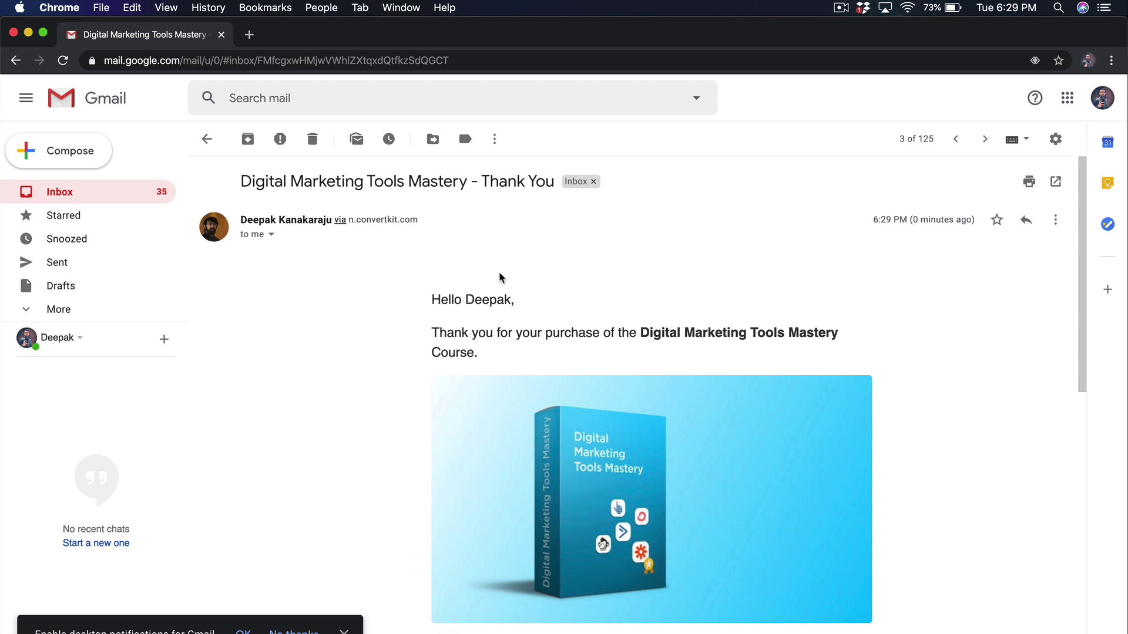
pyautogui.scroll(-10, 545, 339)
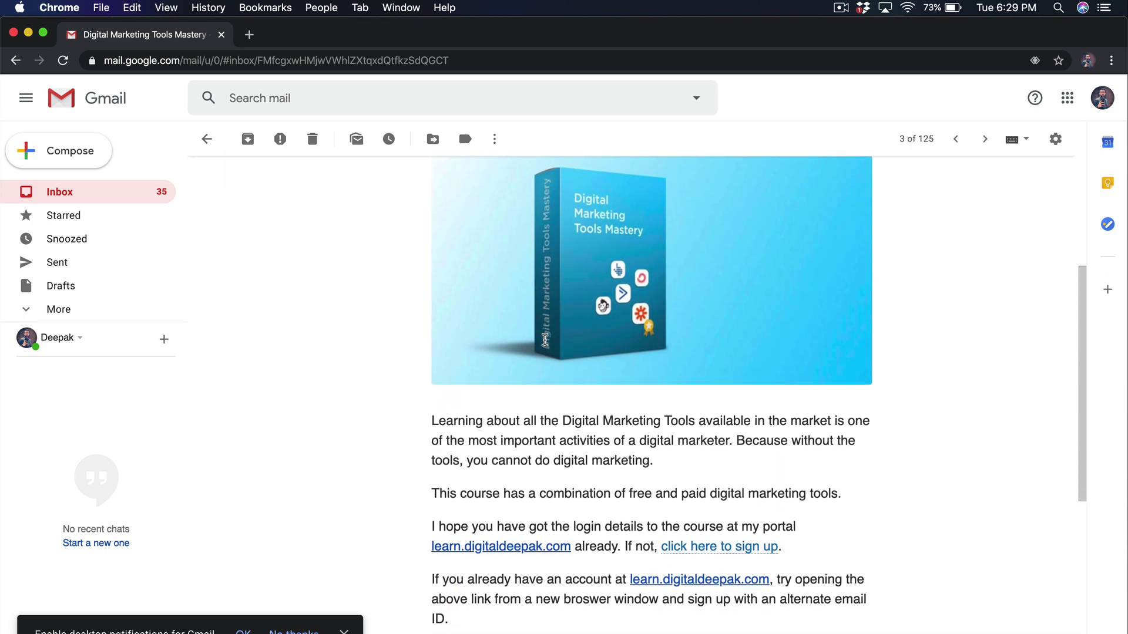
pyautogui.scroll(10, 545, 340)
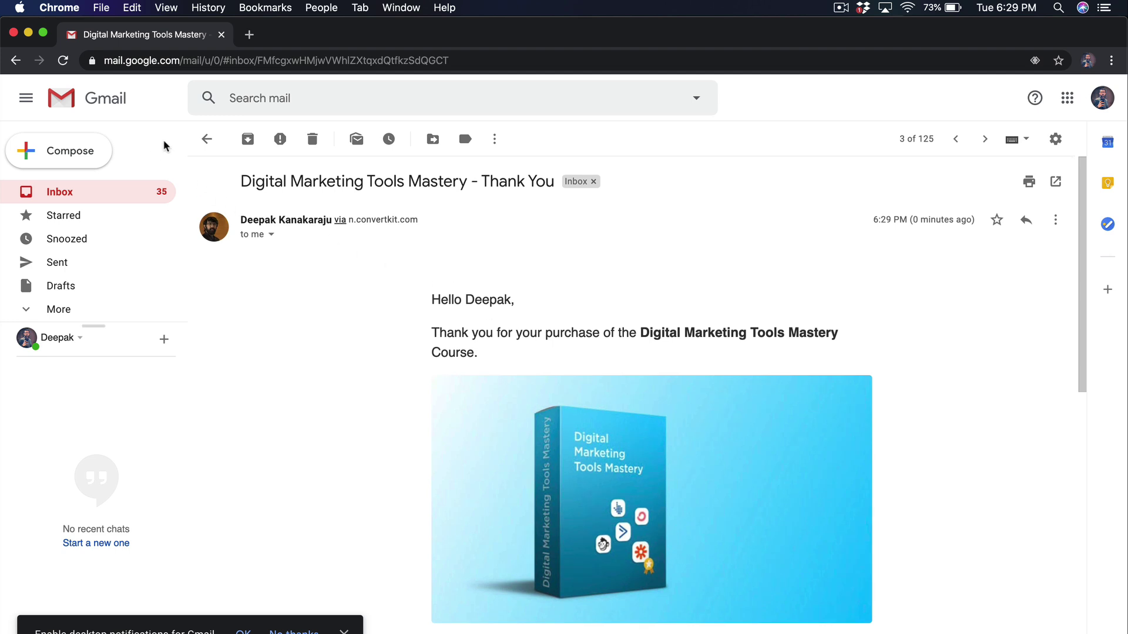
pyautogui.click(208, 143)
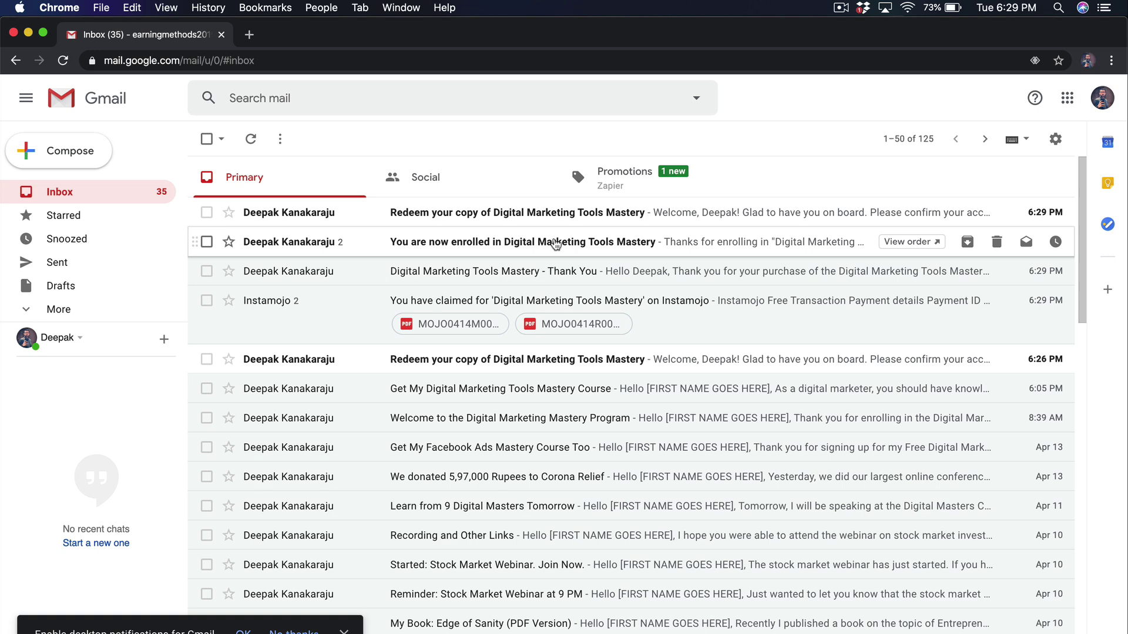
pyautogui.click(555, 245)
pyautogui.scroll(-5, 556, 244)
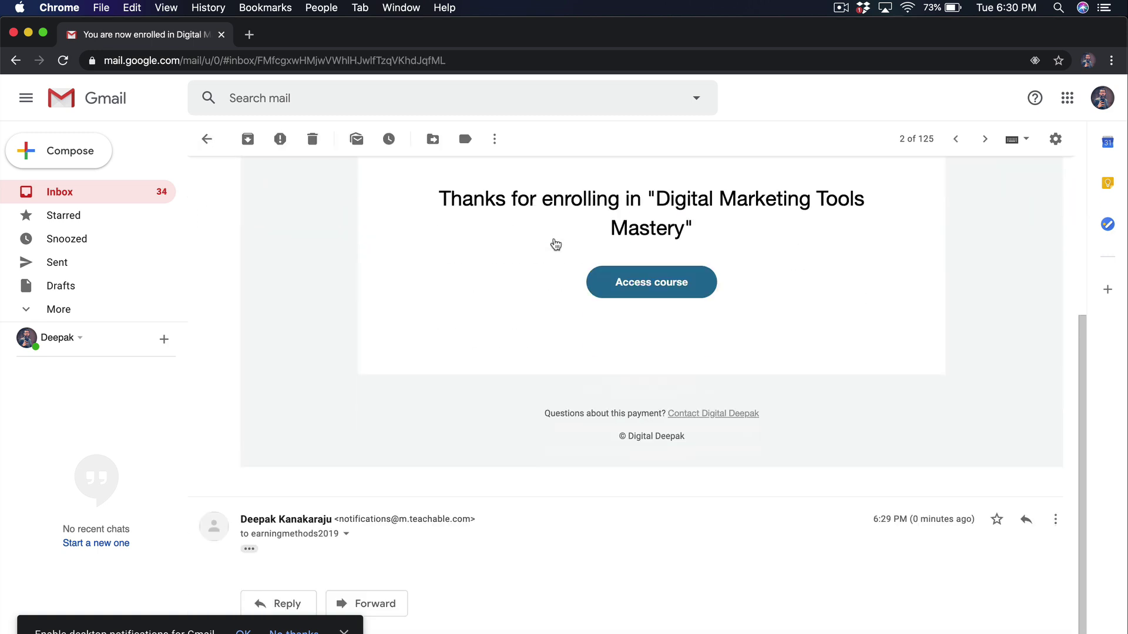
pyautogui.scroll(5, 546, 242)
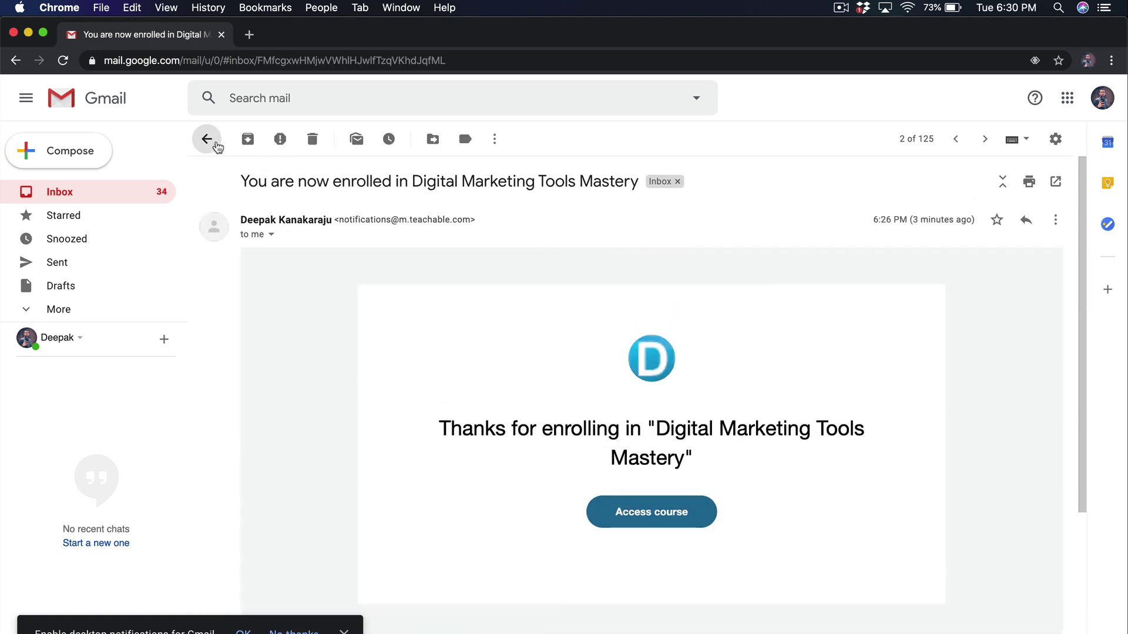
pyautogui.click(207, 139)
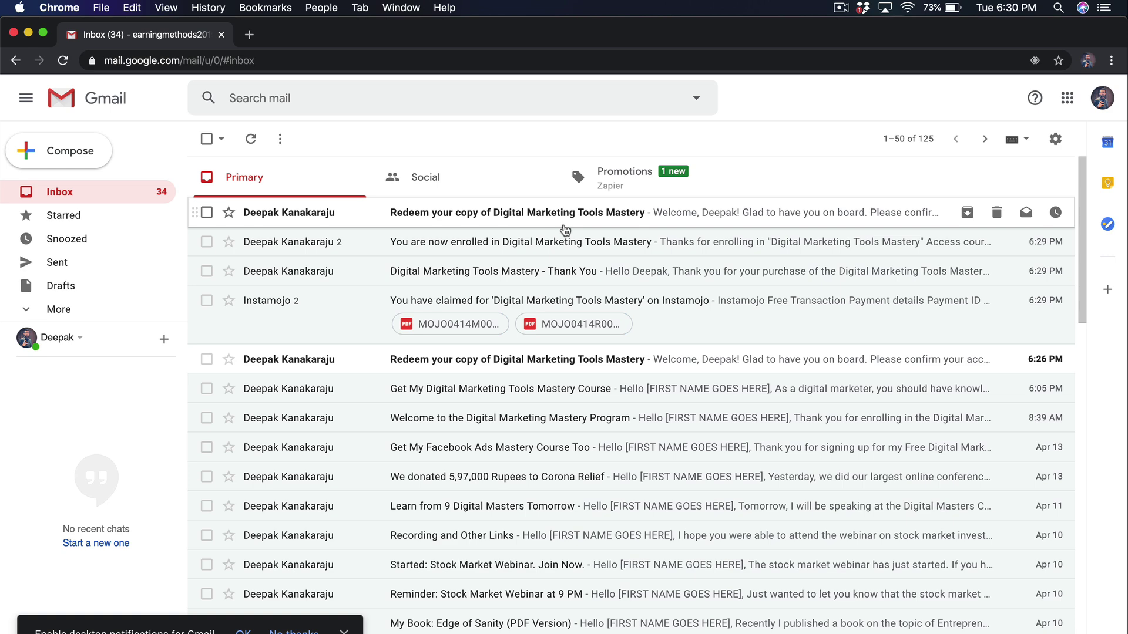
pyautogui.click(564, 223)
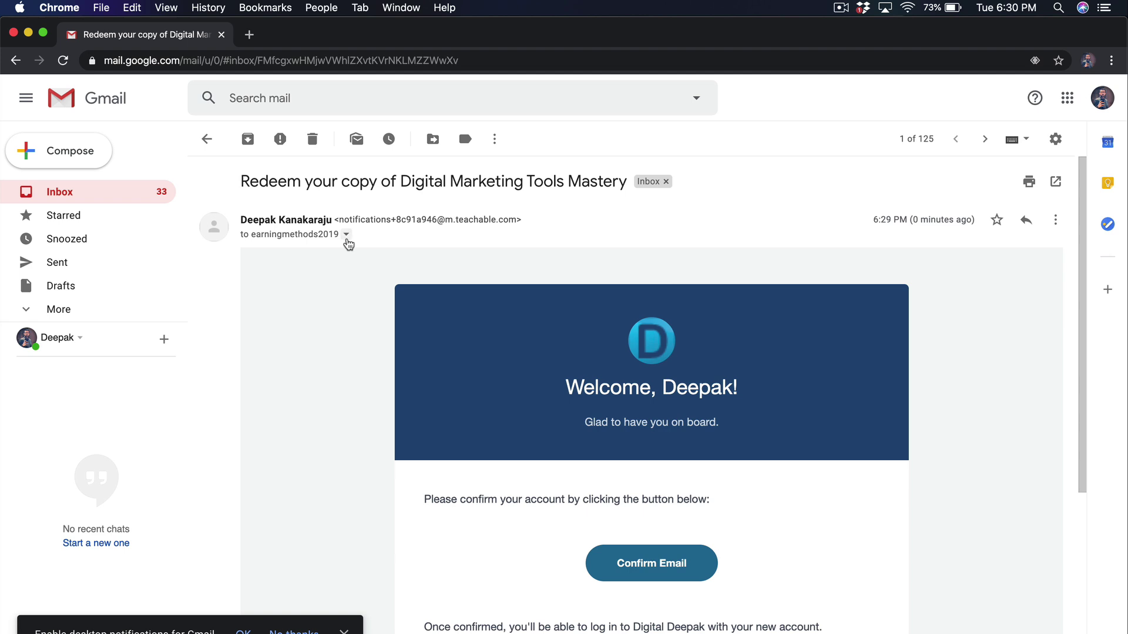
pyautogui.click(346, 235)
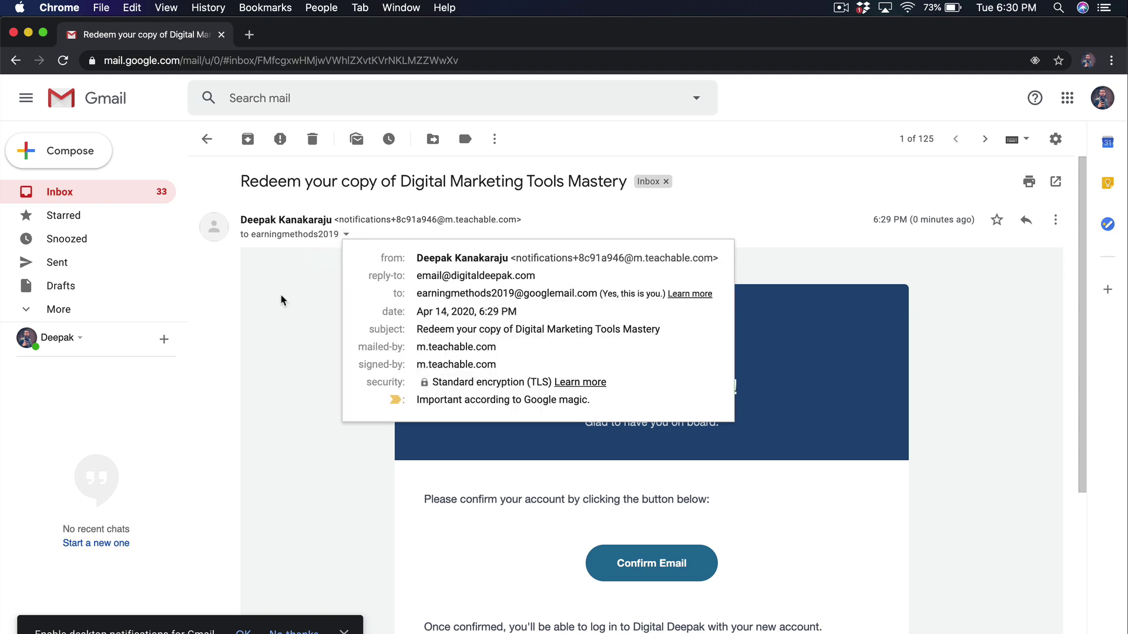
pyautogui.click(284, 301)
pyautogui.scroll(-1, 288, 301)
pyautogui.scroll(-5, 288, 301)
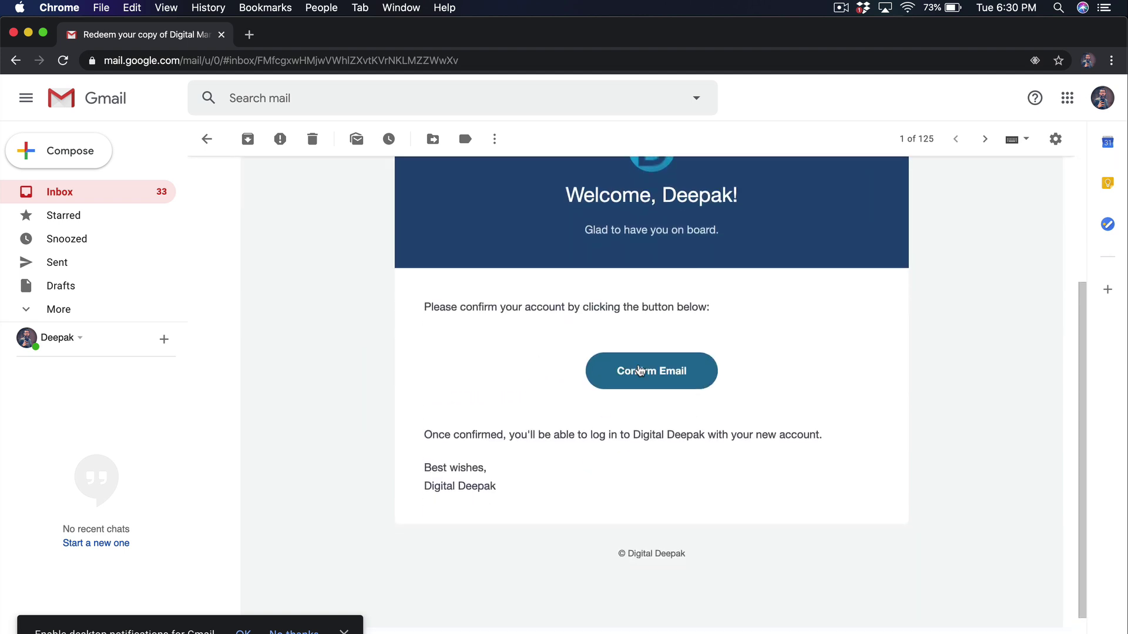
pyautogui.scroll(5, 640, 370)
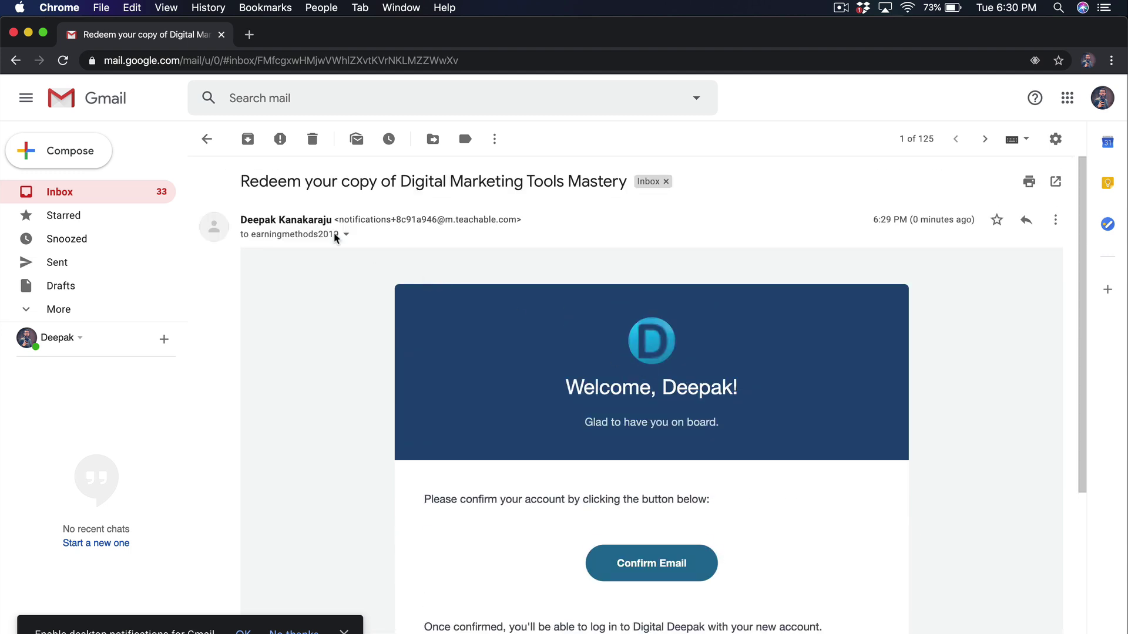
pyautogui.click(206, 141)
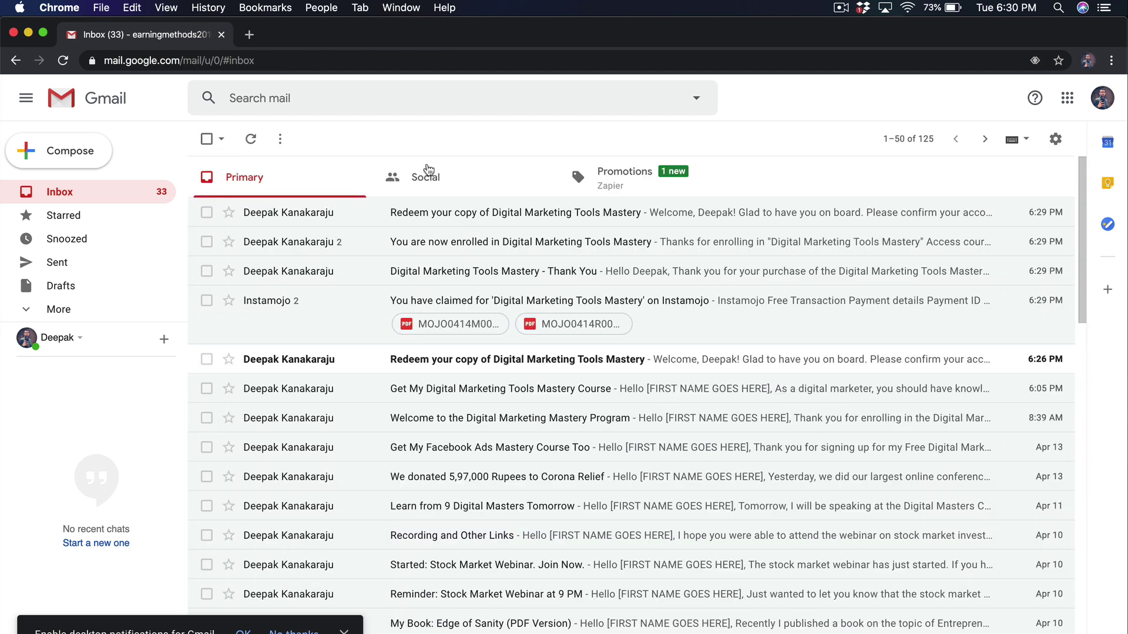
# - Search Teachable's admin Students list for the buyer's e-mail address
pyautogui.click(226, 37)
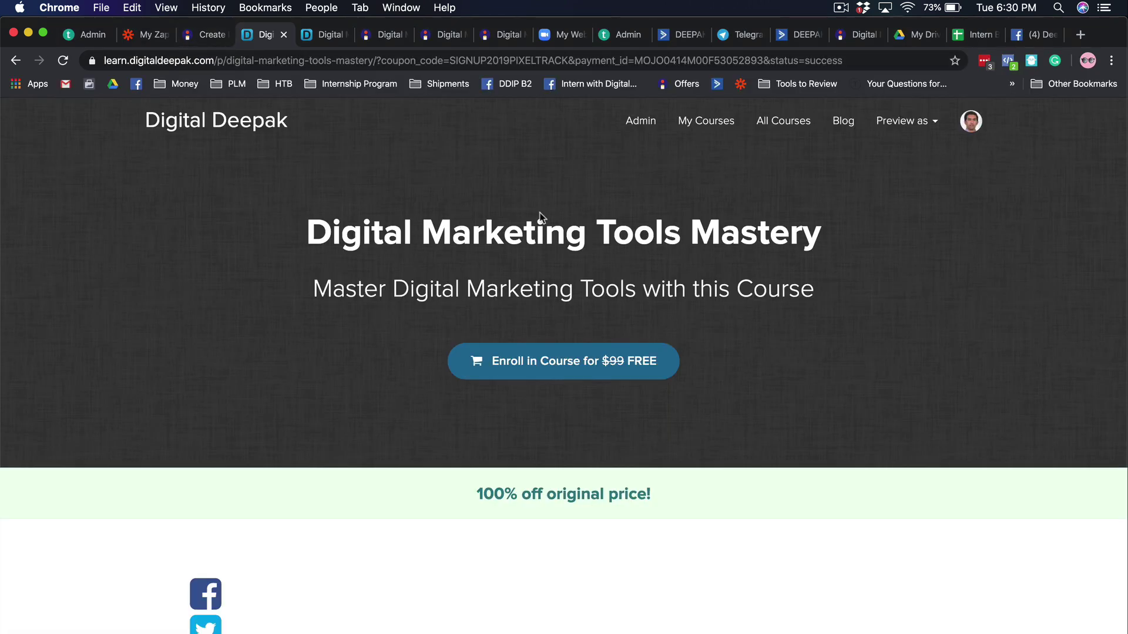
pyautogui.click(646, 124)
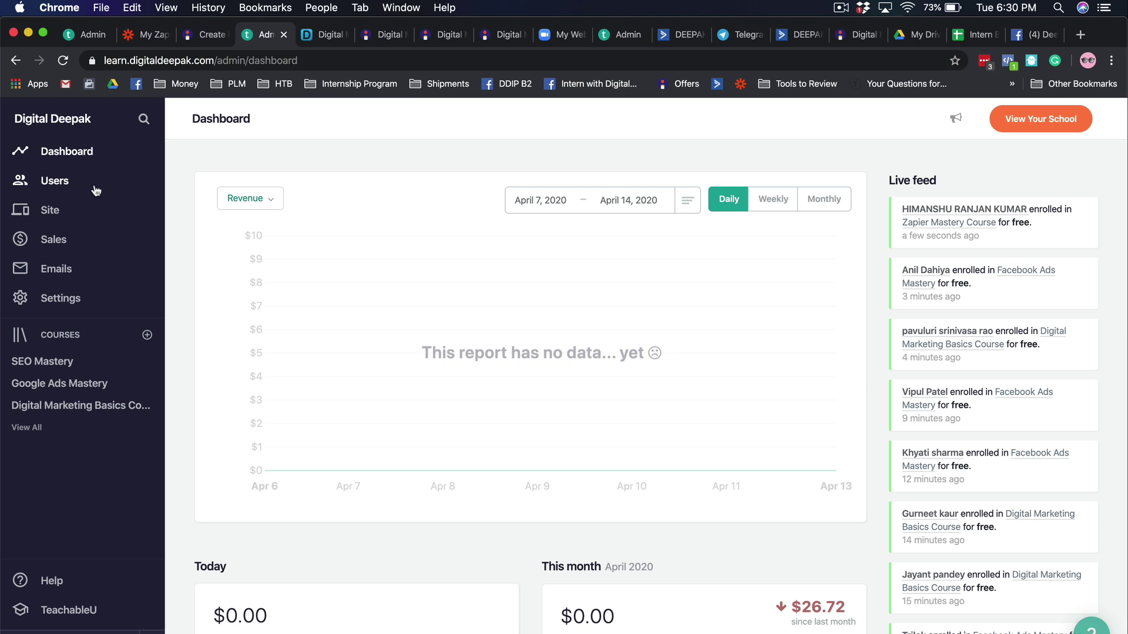
pyautogui.click(96, 190)
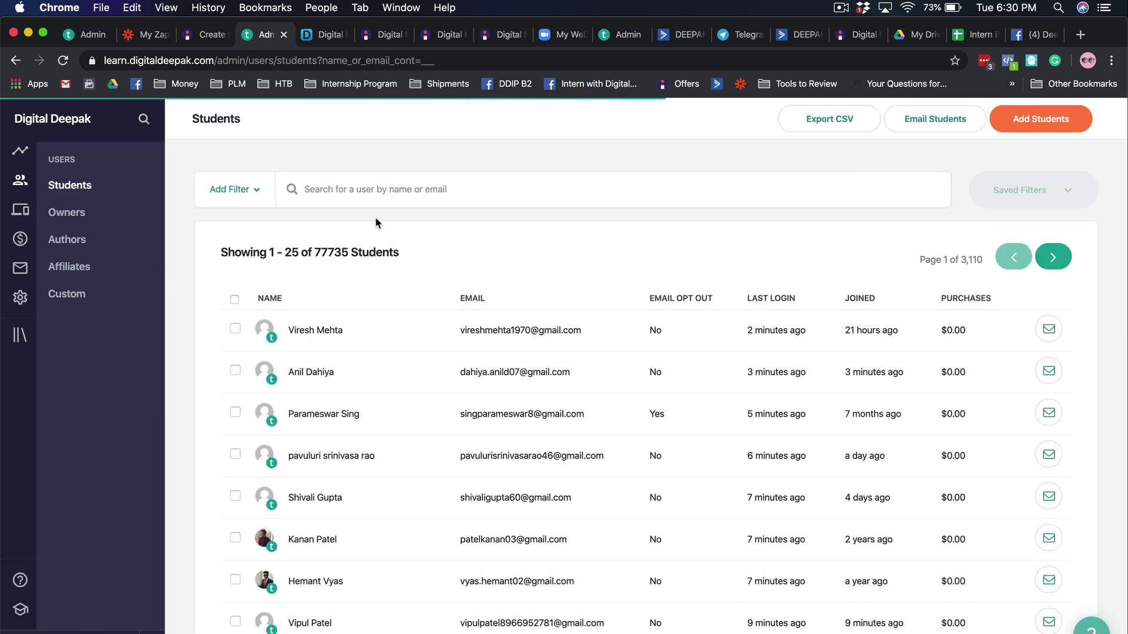
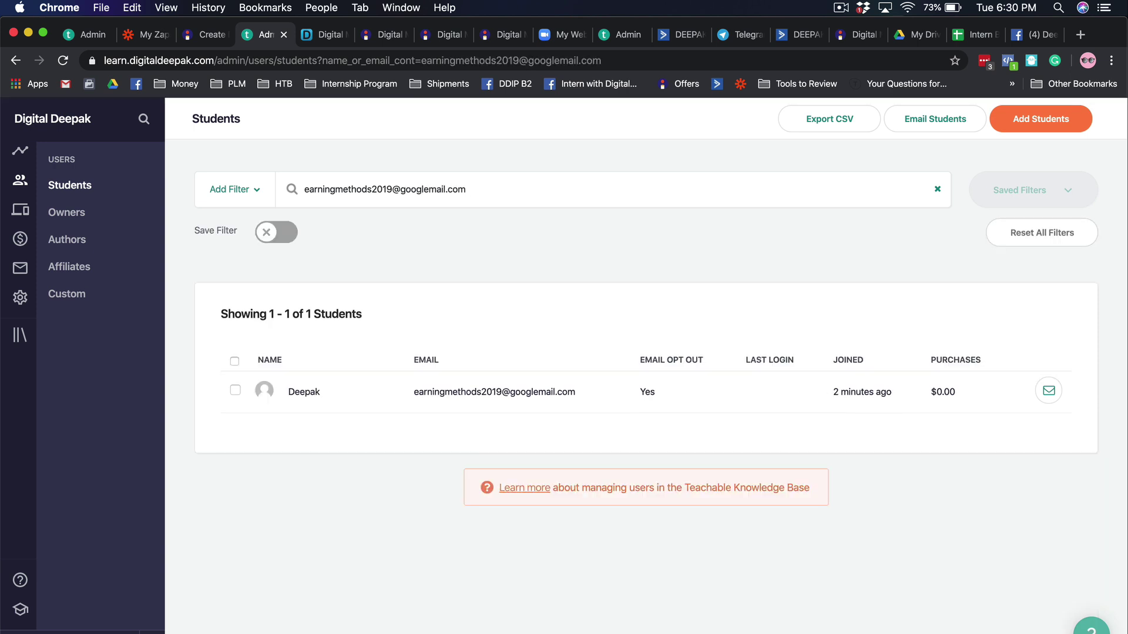
# - Open the test student's Enrollments, showing Digital Marketing Tools Mastery at 0% progress
pyautogui.click(489, 403)
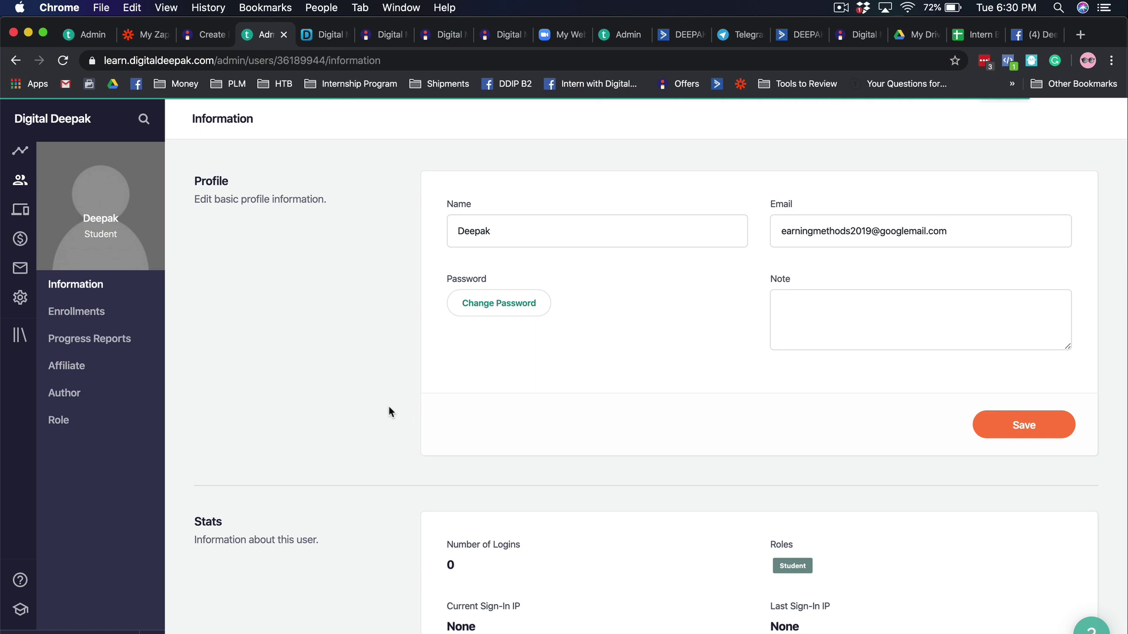
pyautogui.click(122, 316)
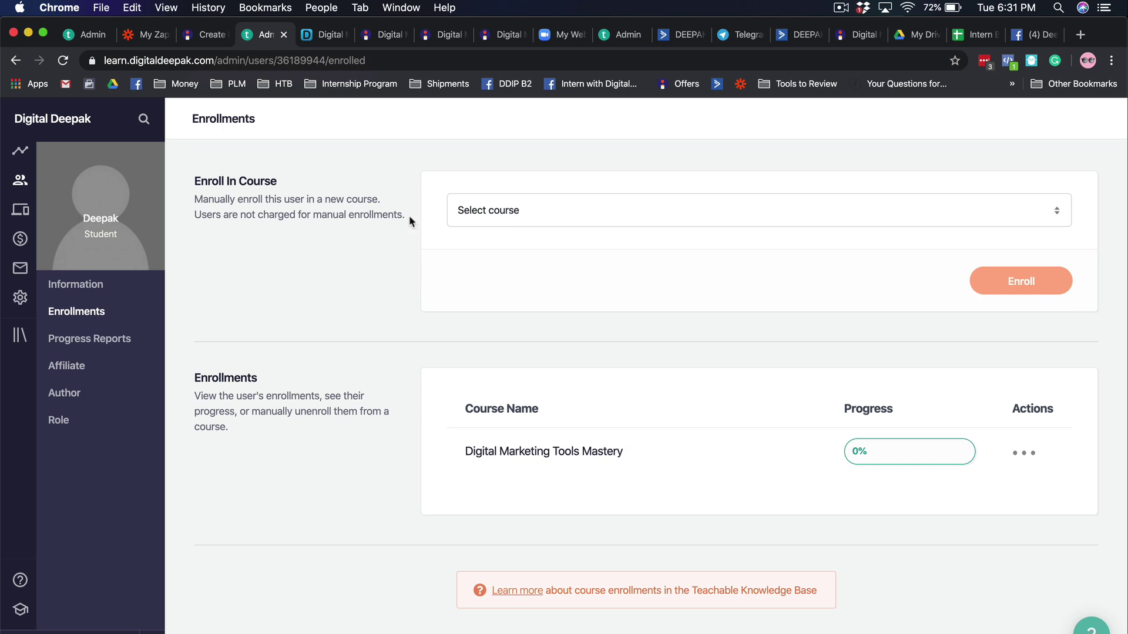
pyautogui.moveTo(409, 215); pyautogui.dragTo(196, 182)
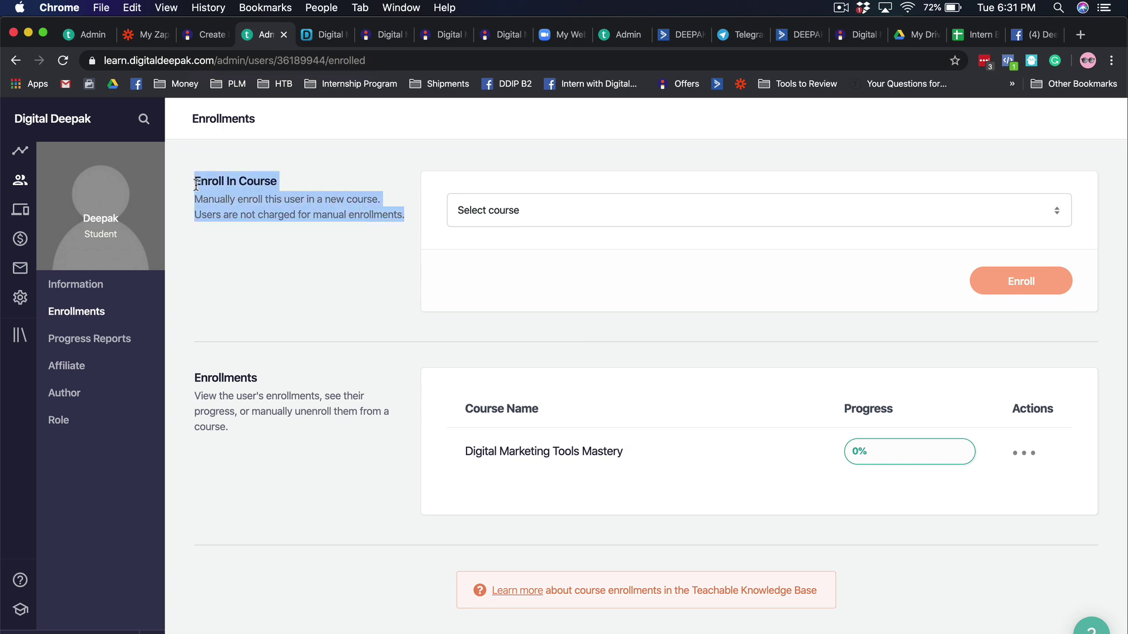
pyautogui.click(196, 185)
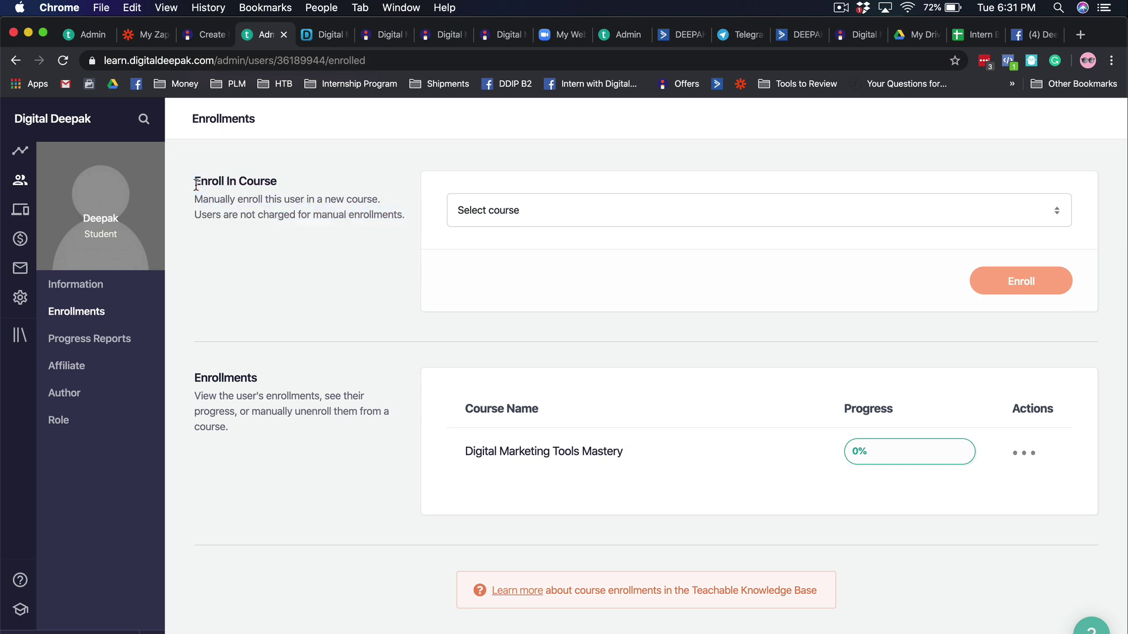
# - Check Zapier's DMT Mastery Delivery folder, where the DMT Purchase > Teachable > CK zap shows as on
pyautogui.click(146, 36)
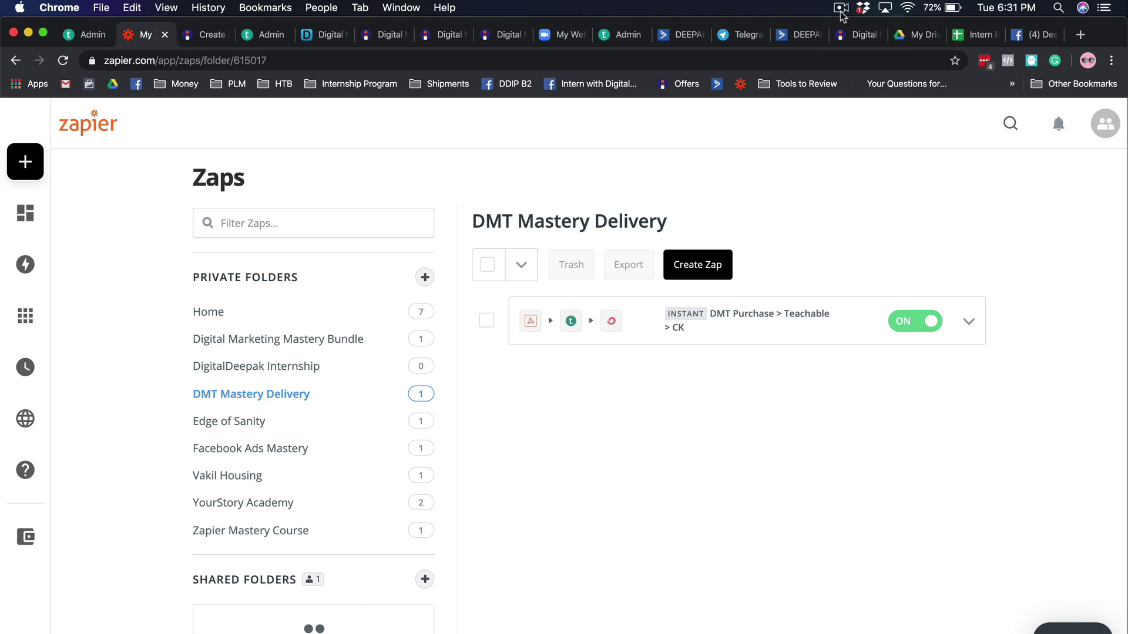
pyautogui.click(840, 8)
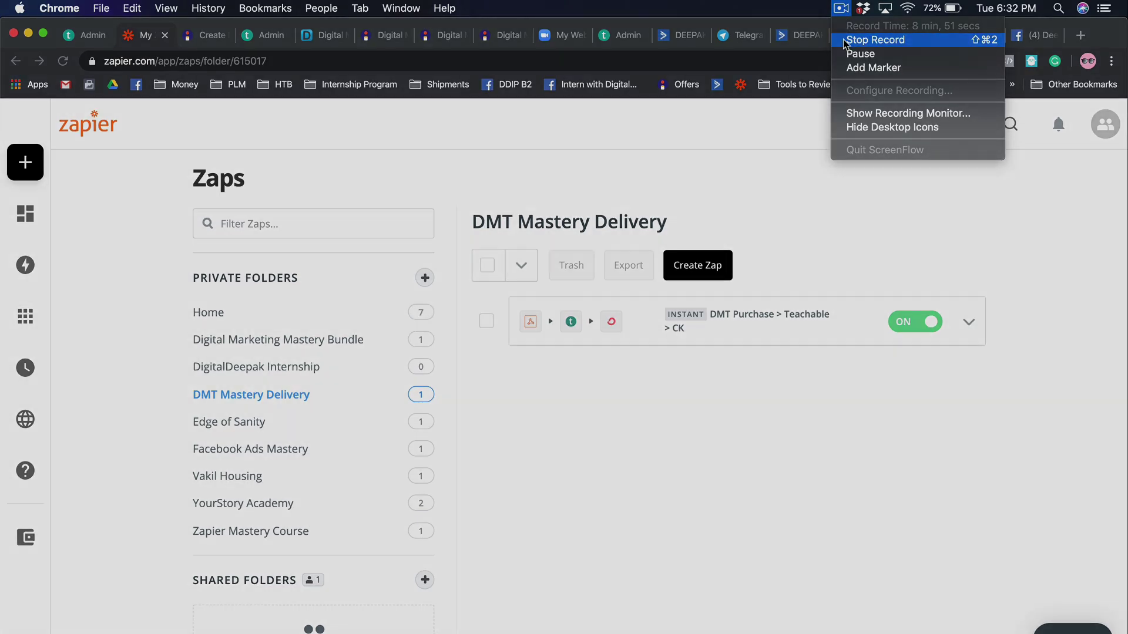